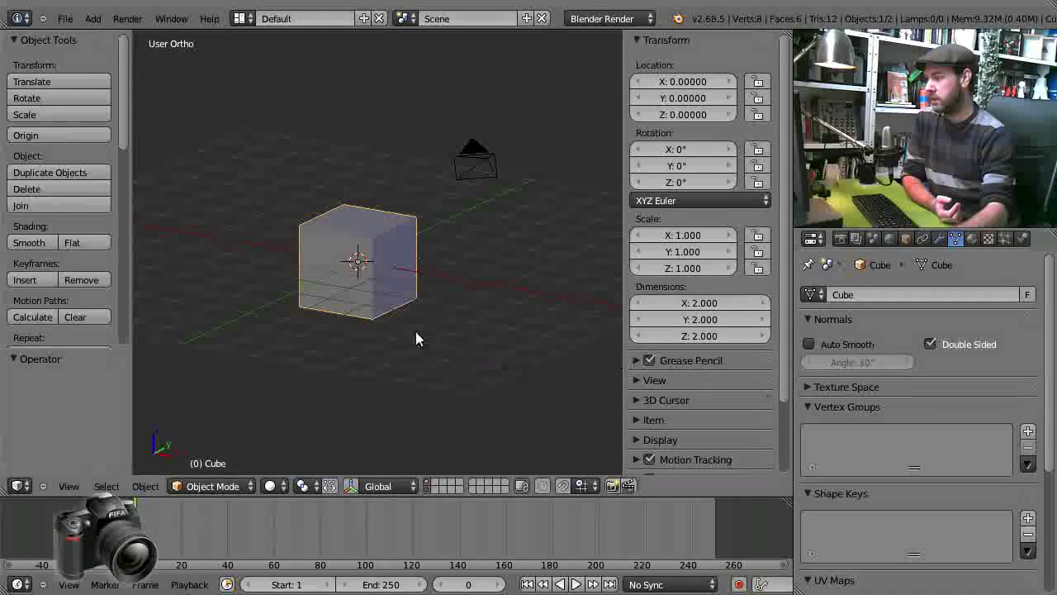
Step: Inset the cube's top face by extruding it in place and scaling the new face to about 0.607
middle_drag(394, 260, 557, 279)
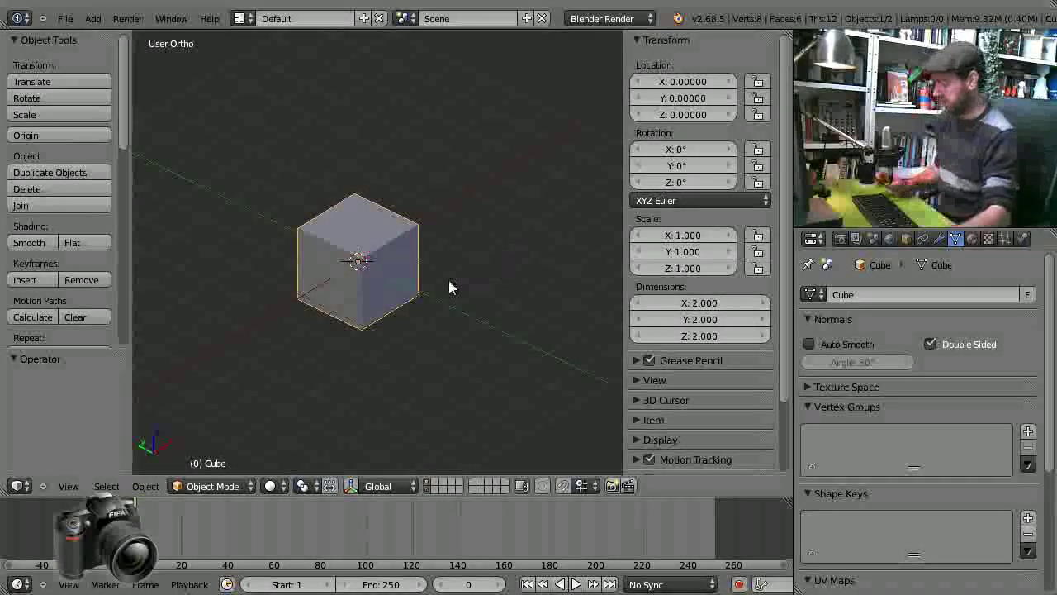
key(Tab)
click(354, 225)
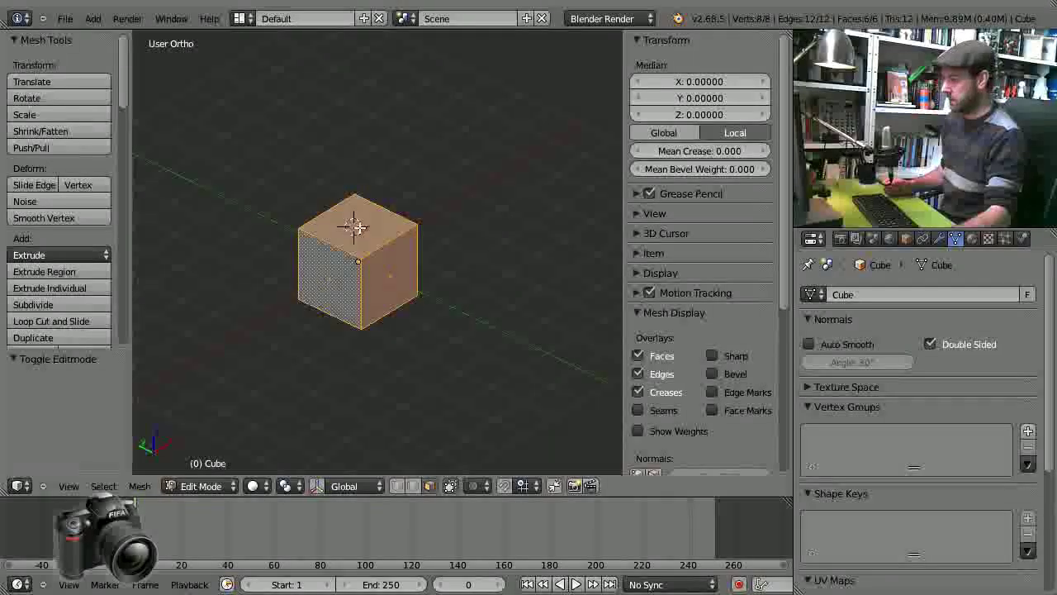
right_click(358, 227)
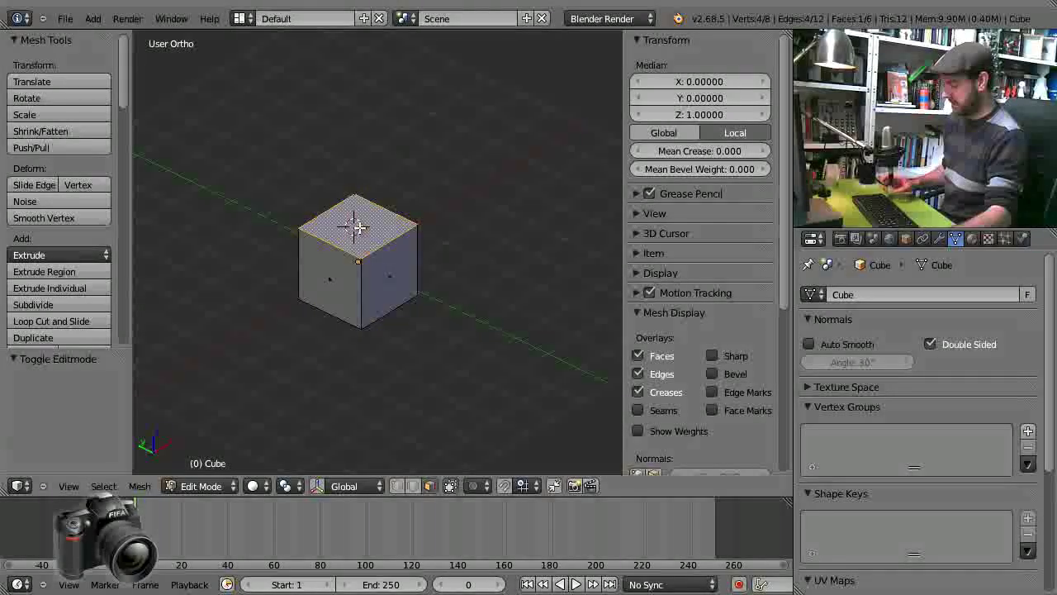
key(e)
right_click(503, 264)
key(s)
click(452, 246)
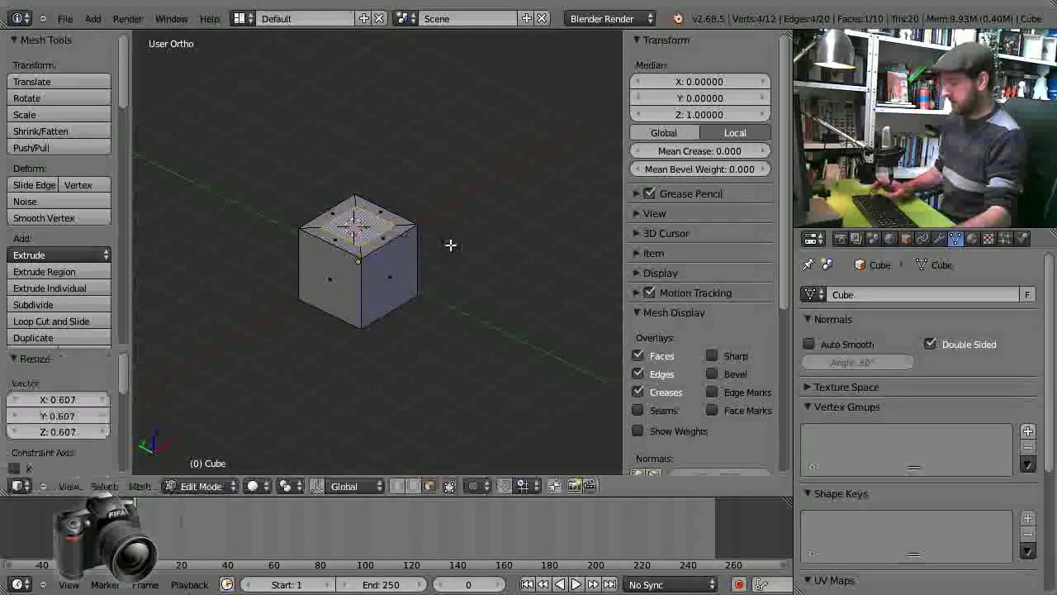
Step: Extrude the inset top face about 1.747 units down into the cube to hollow it out
key(e)
click(438, 300)
scroll(413, 287, up, 3)
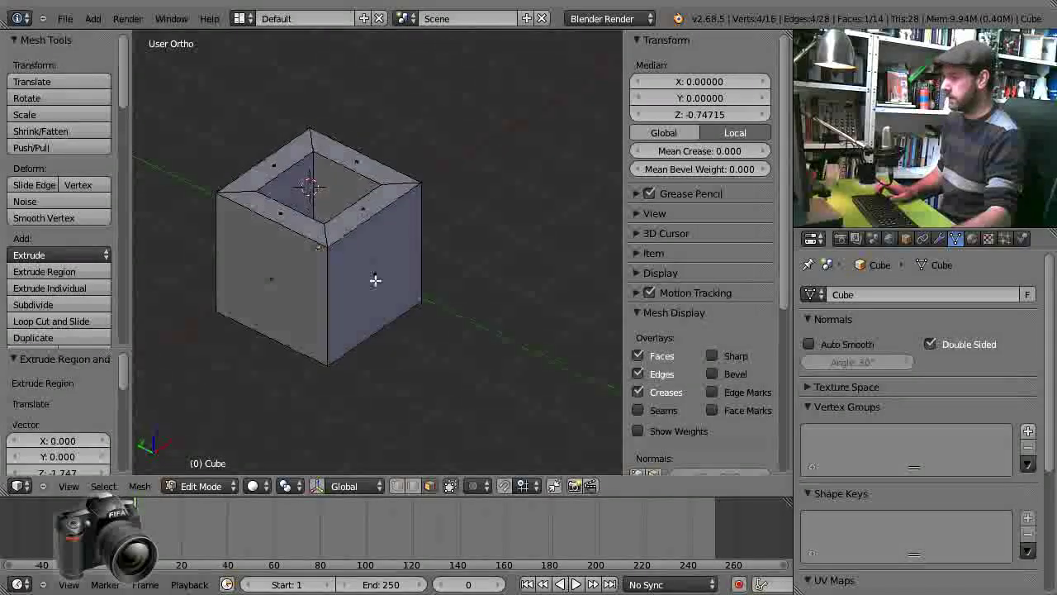
middle_drag(375, 280, 532, 275)
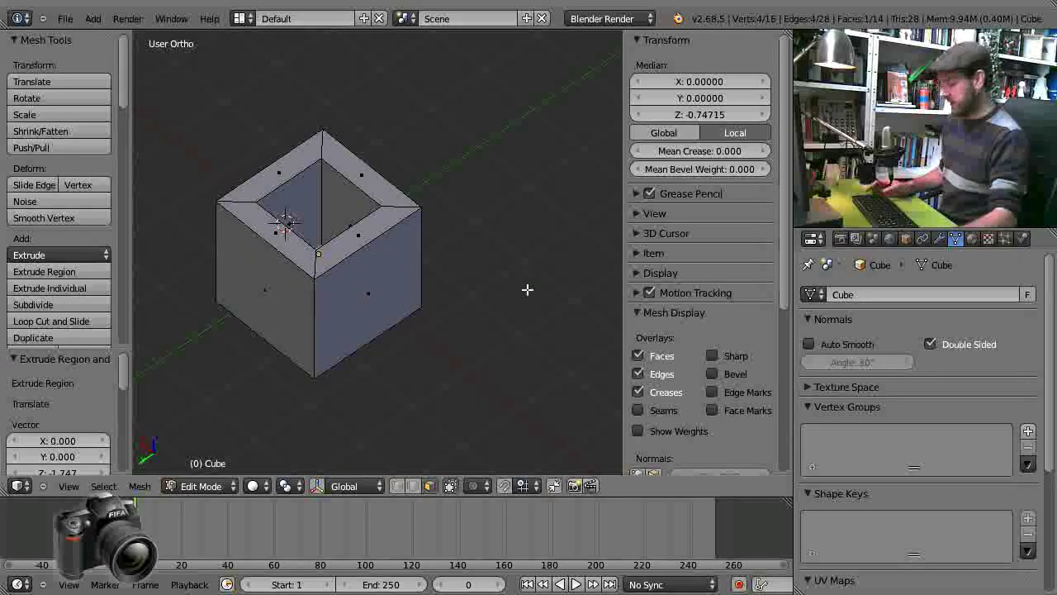
Step: Select the face loop around the cube's outer walls, followed by the loop around its inner walls
alt+right_click(319, 311)
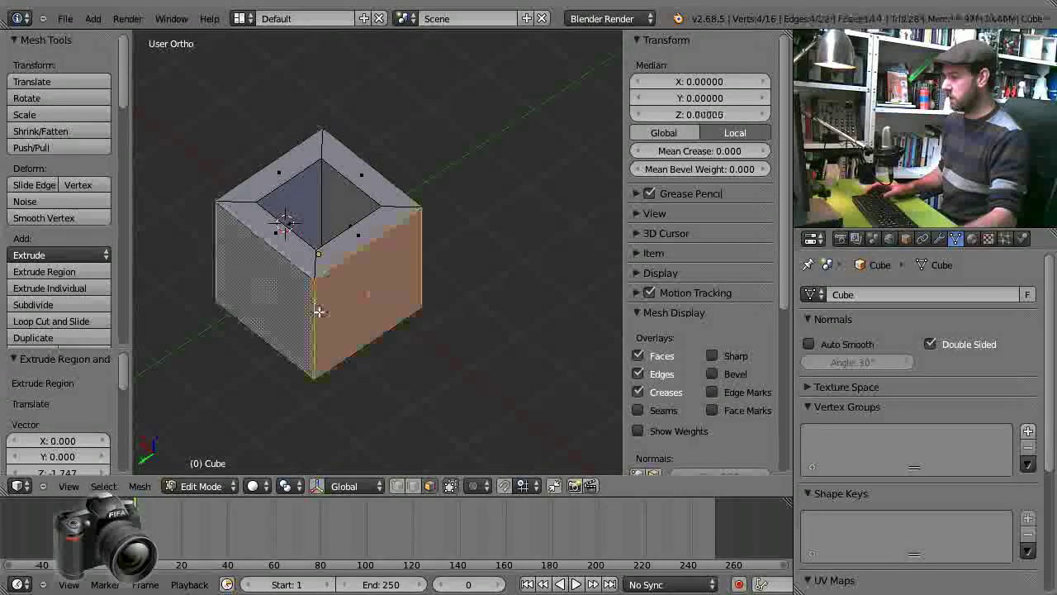
middle_drag(373, 311, 275, 349)
alt+right_click(297, 218)
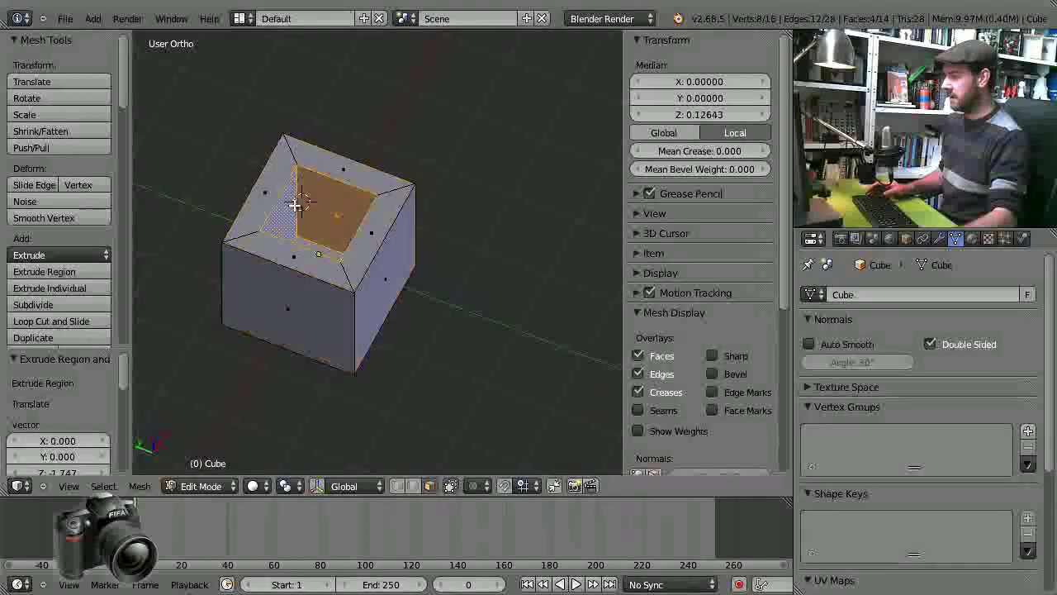
middle_drag(350, 283, 397, 295)
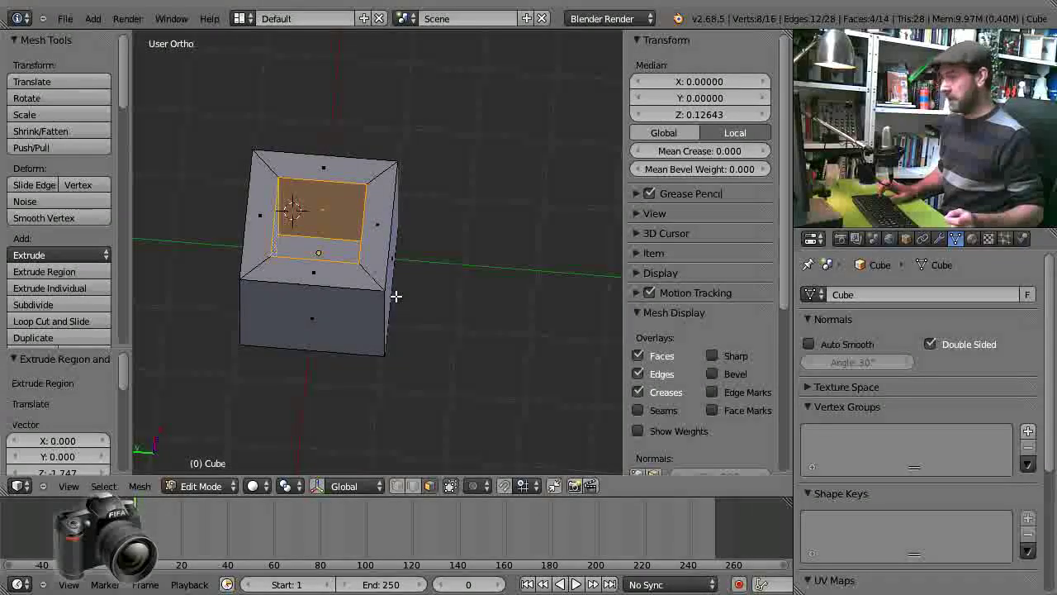
Step: Undo the hollowing back to the solid cube and return to Object Mode
key(ctrl+z)
key(ctrl+z)
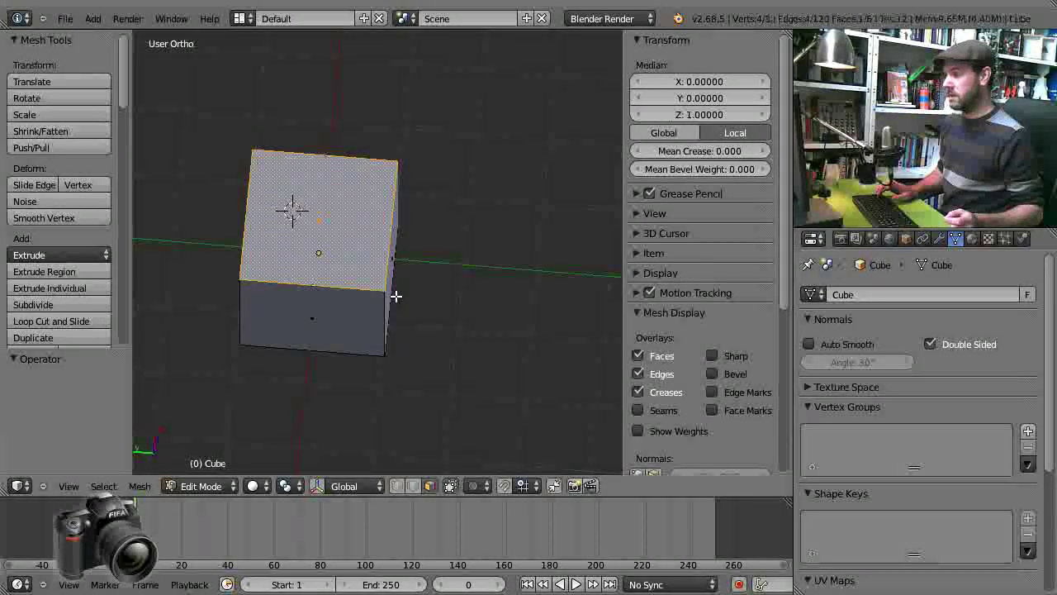
key(Tab)
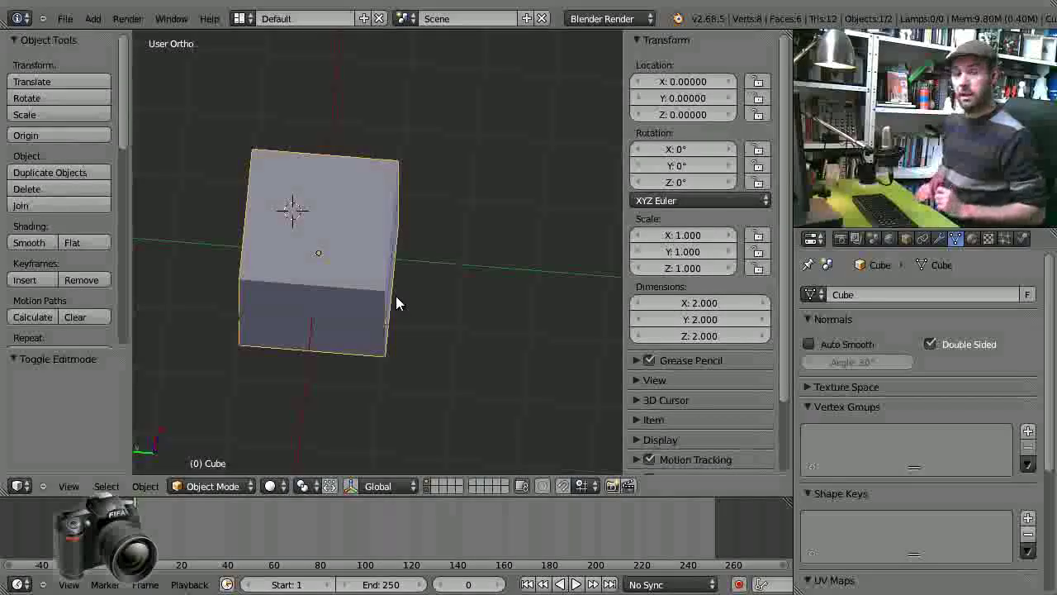
middle_drag(396, 296, 243, 280)
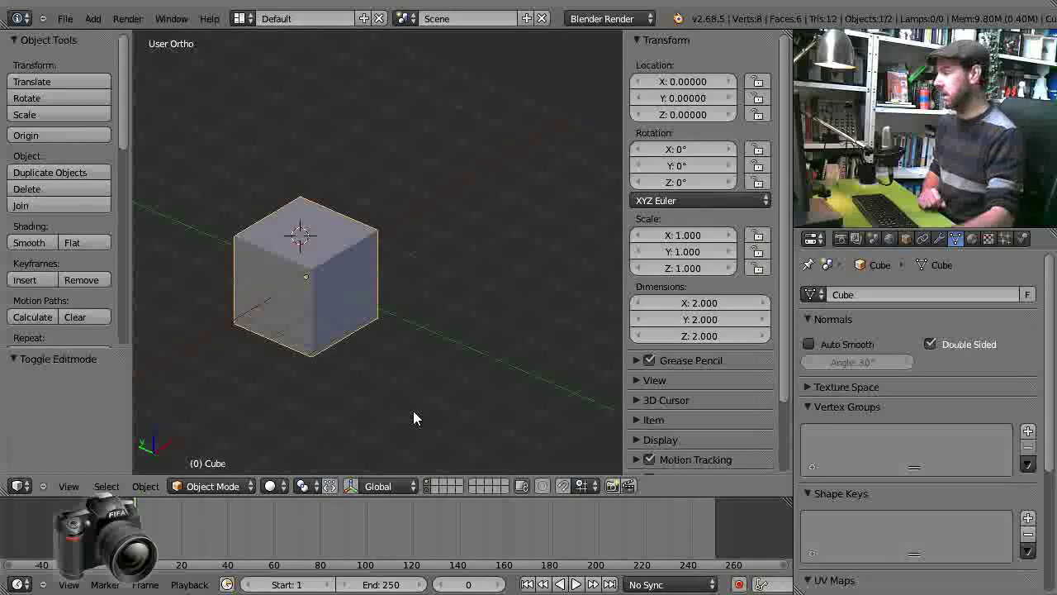
Step: Export the solid cube in STL format to the Desktop, overwriting box.stl
click(65, 18)
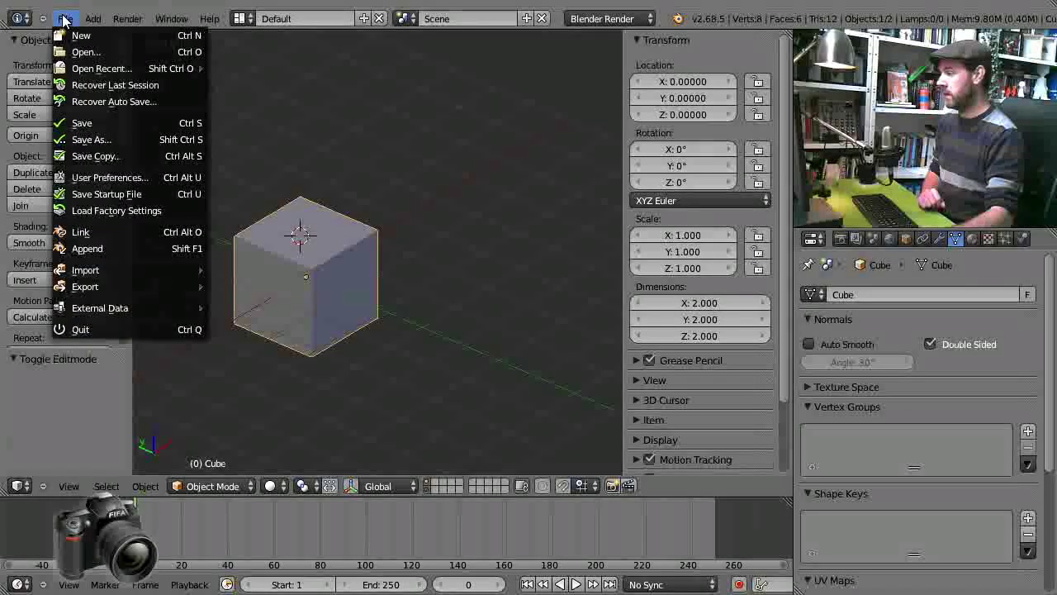
click(65, 19)
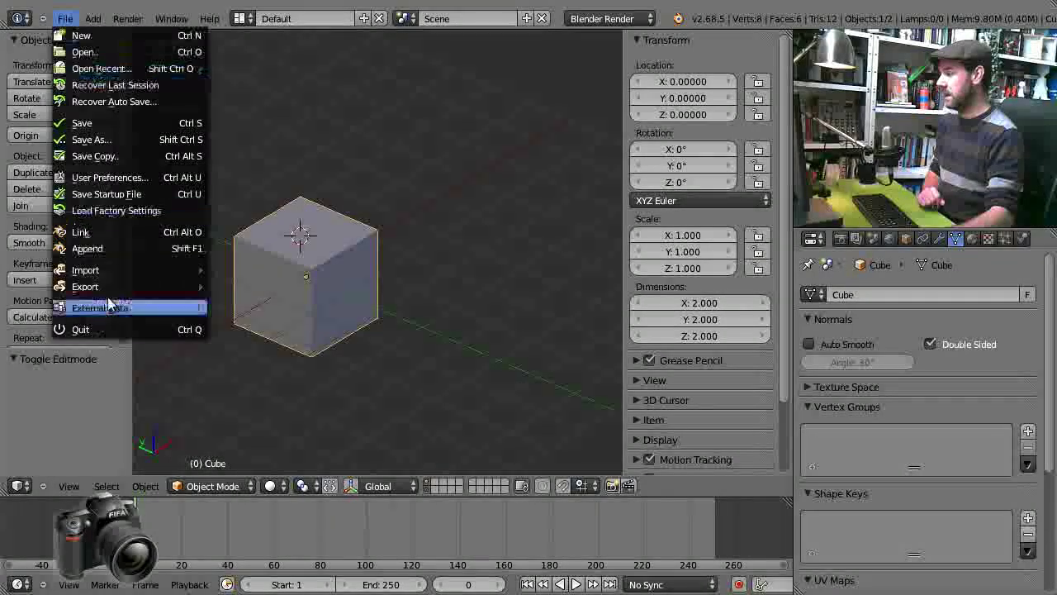
mouse_move(109, 288)
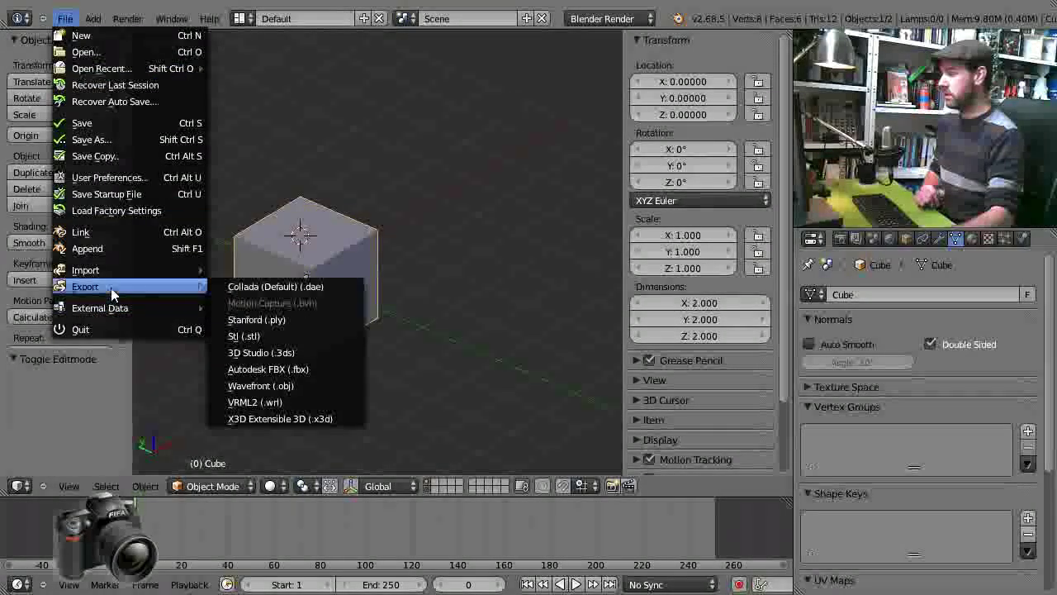
click(291, 337)
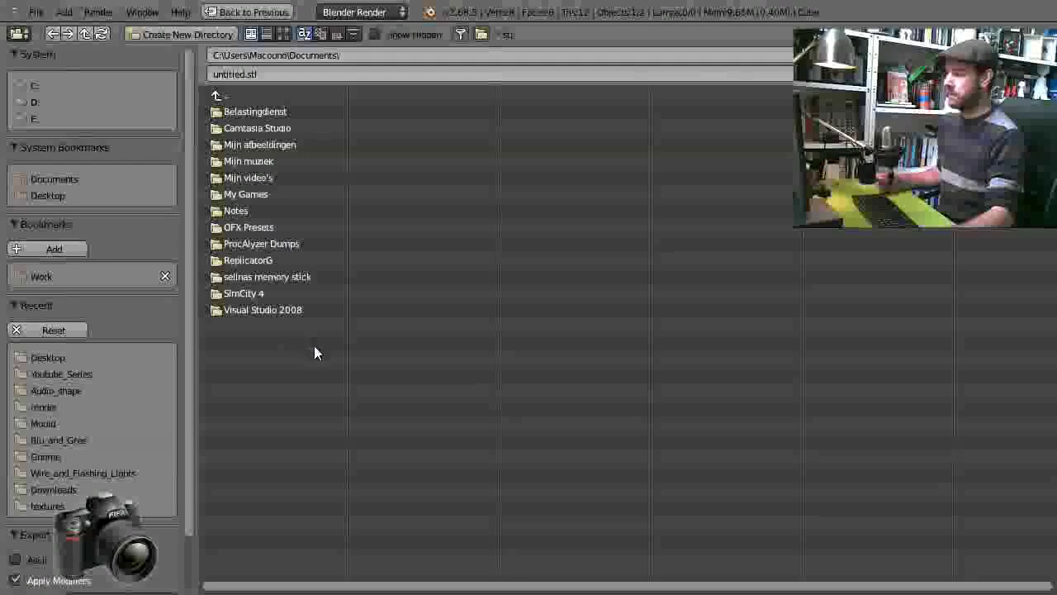
click(62, 197)
click(253, 107)
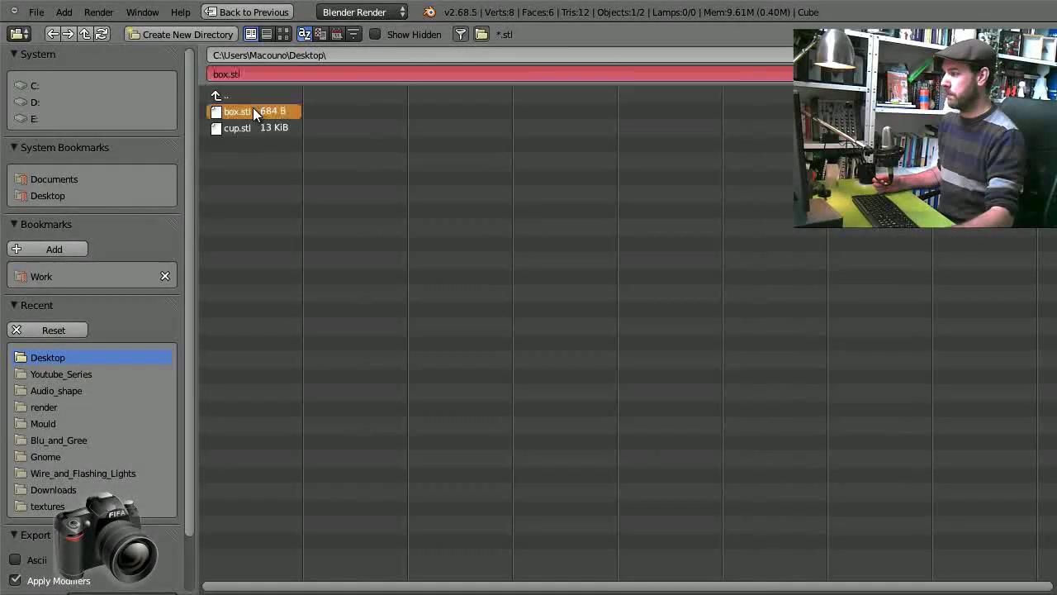
click(256, 74)
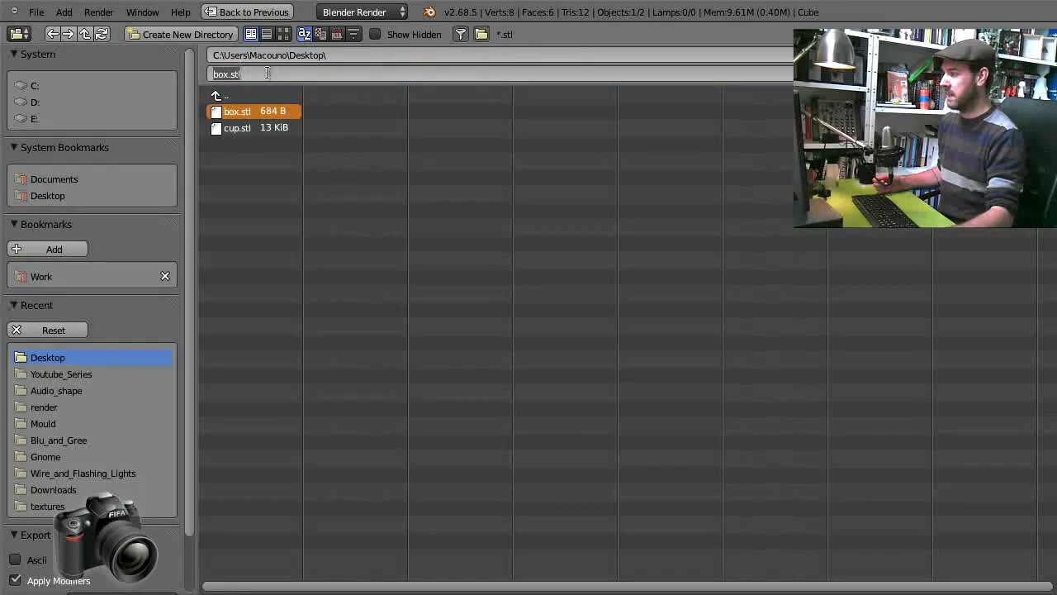
key(Return)
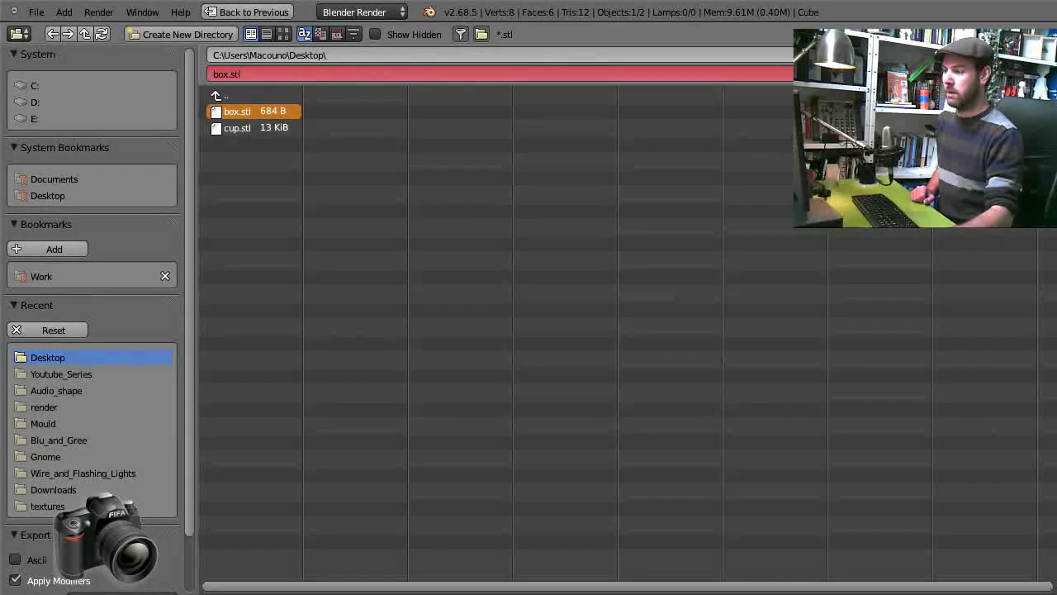
click(1009, 55)
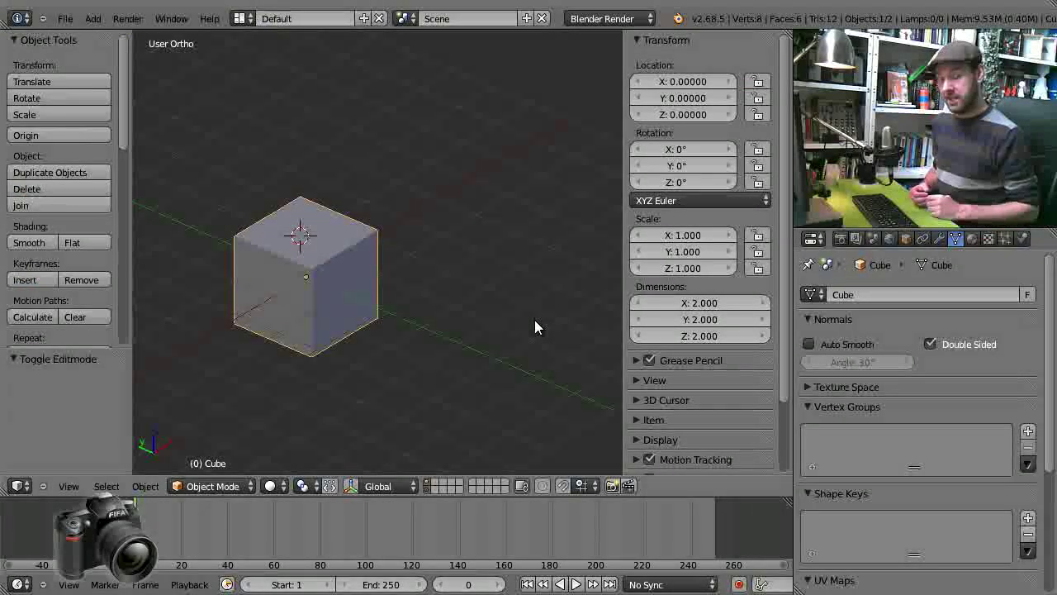
Step: Delete the cube and add a cylinder mesh in its place
key(x)
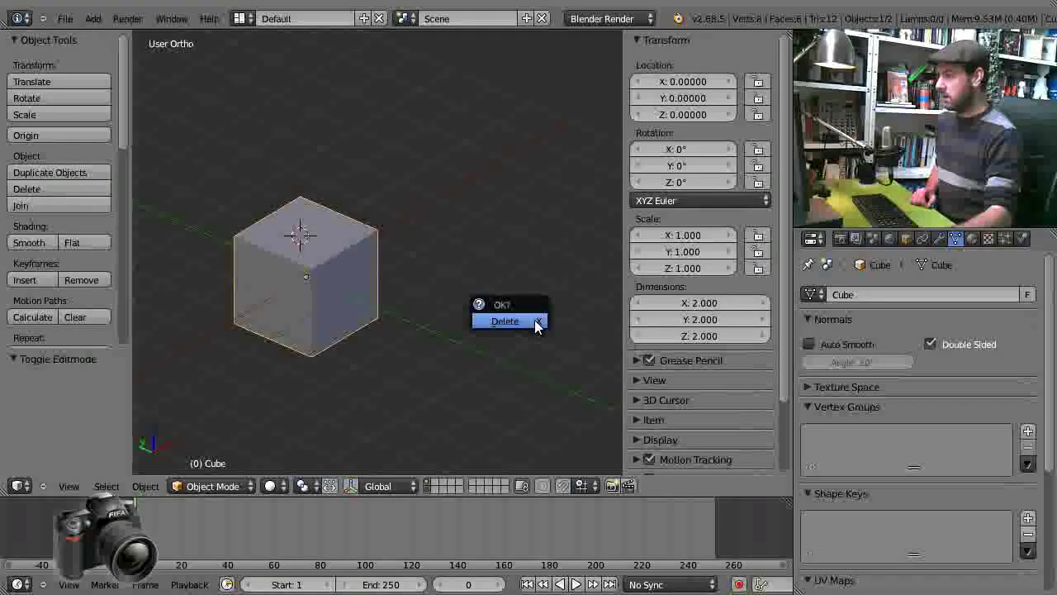
click(535, 326)
click(93, 18)
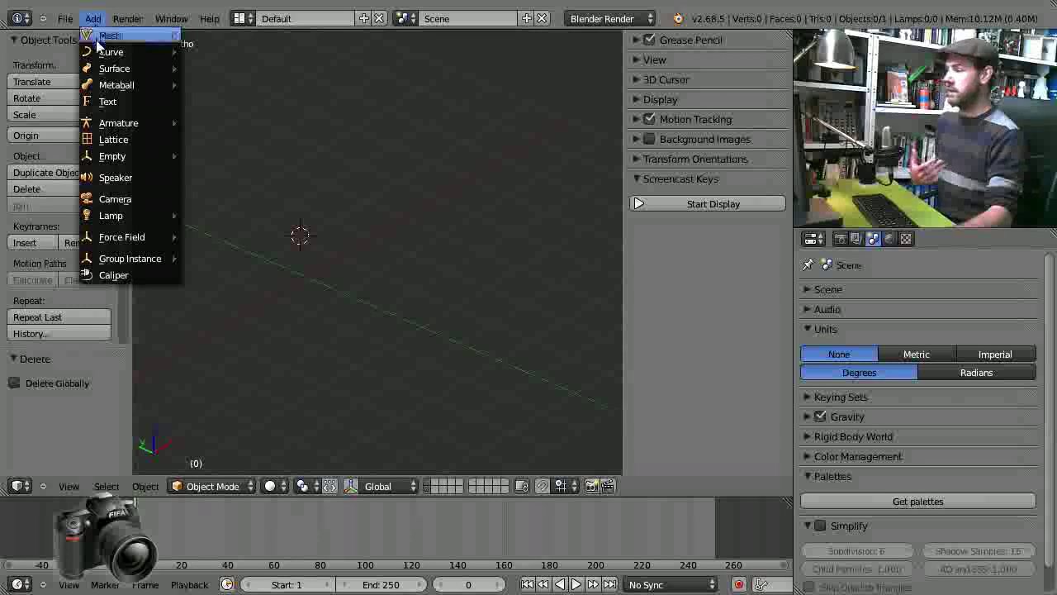
mouse_move(95, 42)
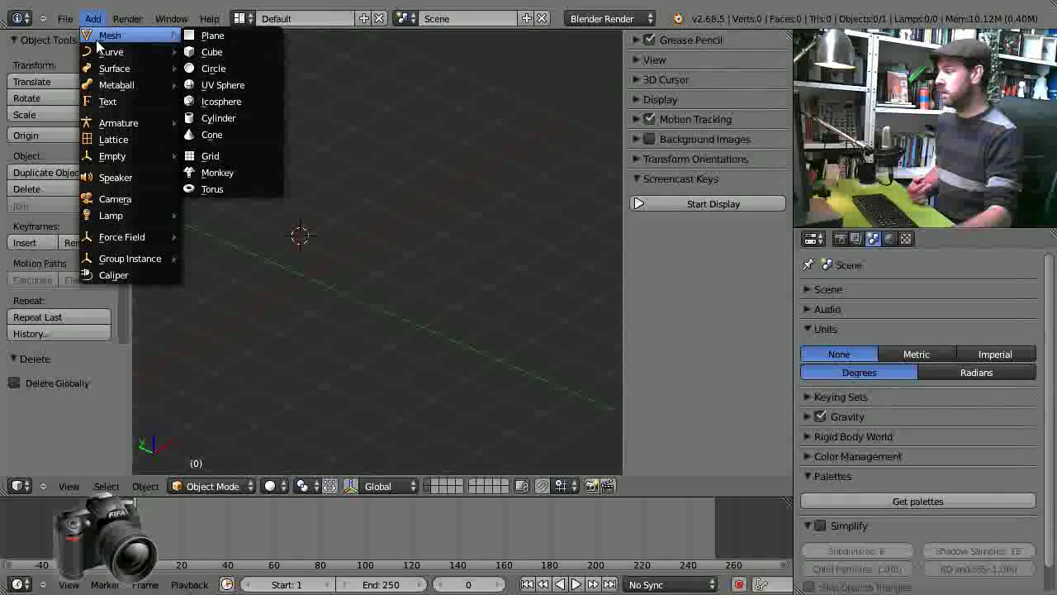
click(224, 116)
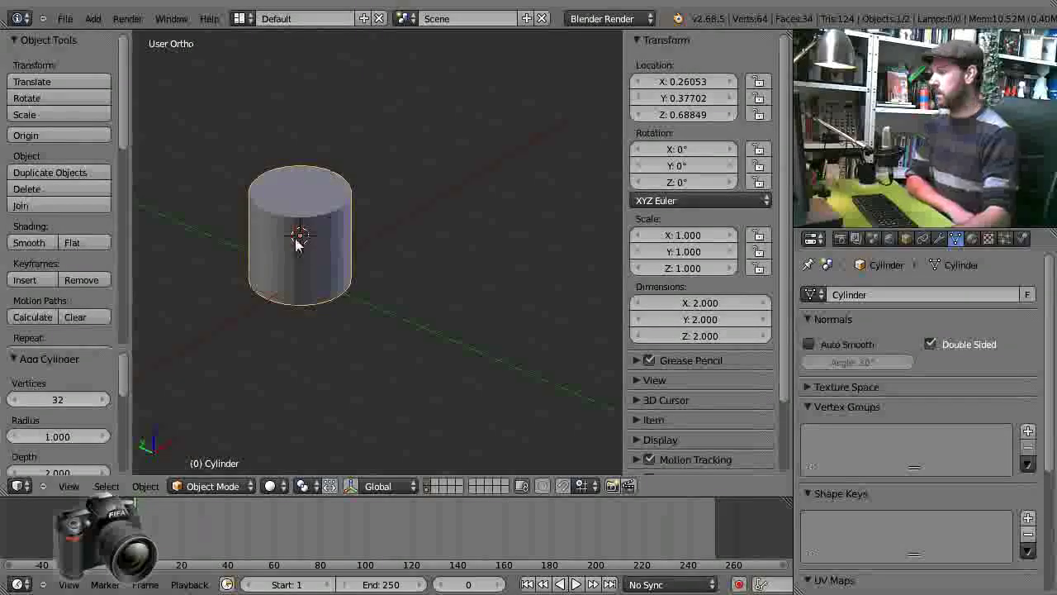
Step: Set the new cylinder's vertex count to 72 for a smoother round wall
scroll(298, 240, up, 4)
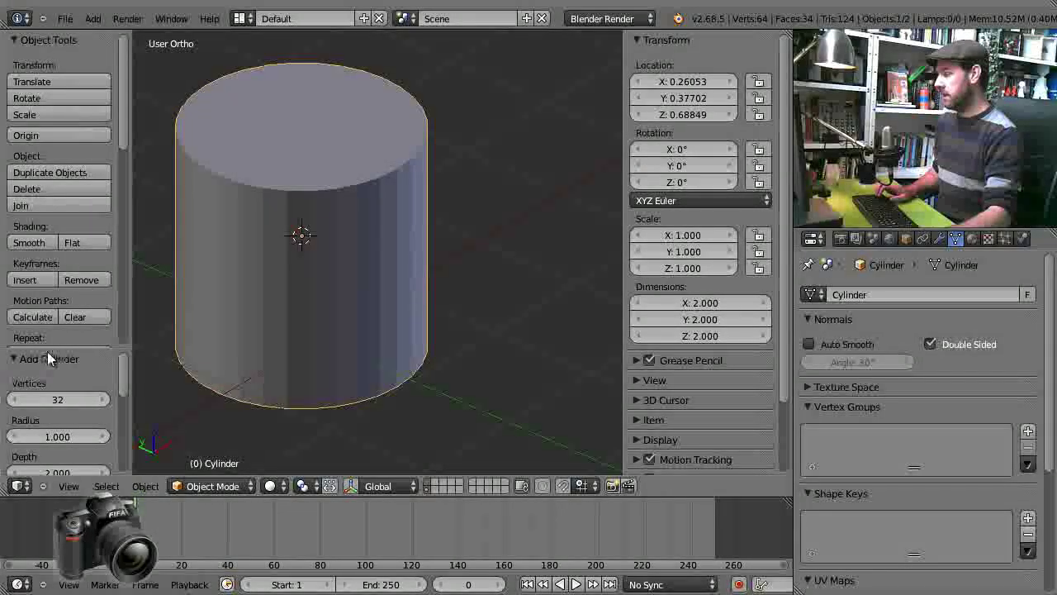
drag(47, 351, 70, 139)
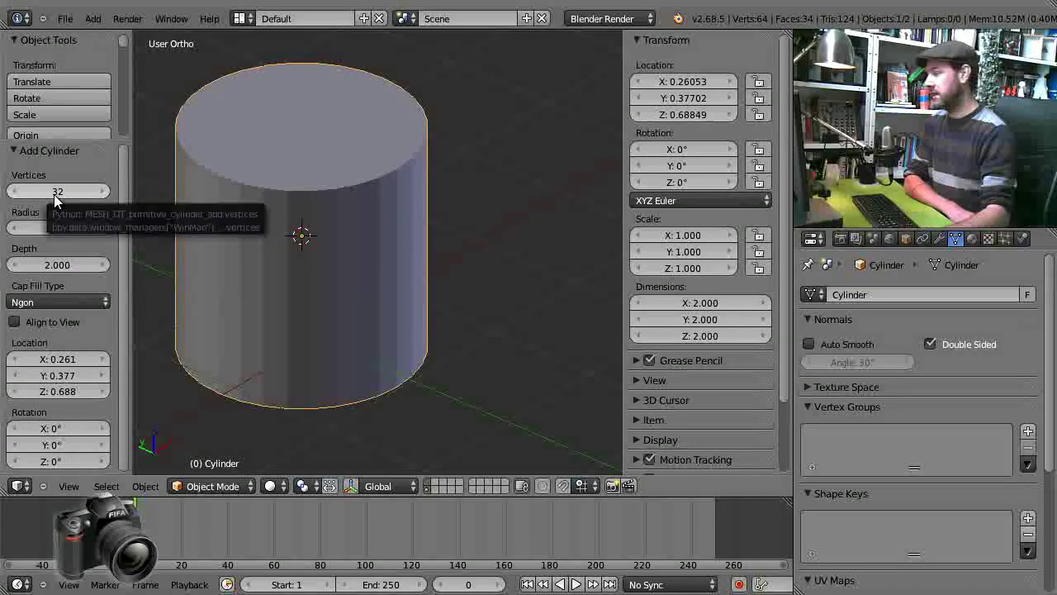
drag(54, 196, 173, 181)
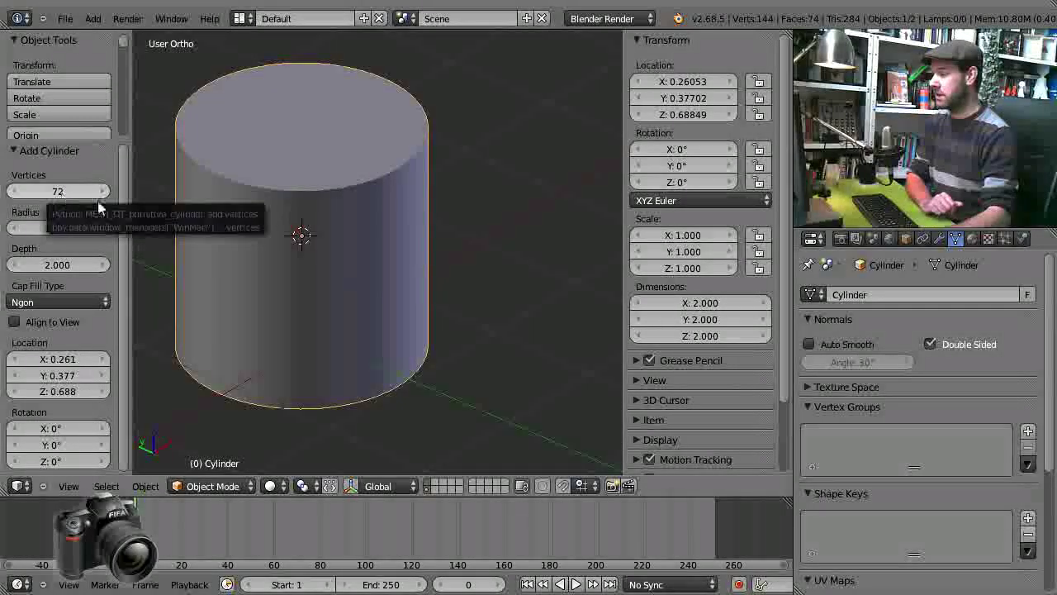
middle_drag(310, 145, 374, 232)
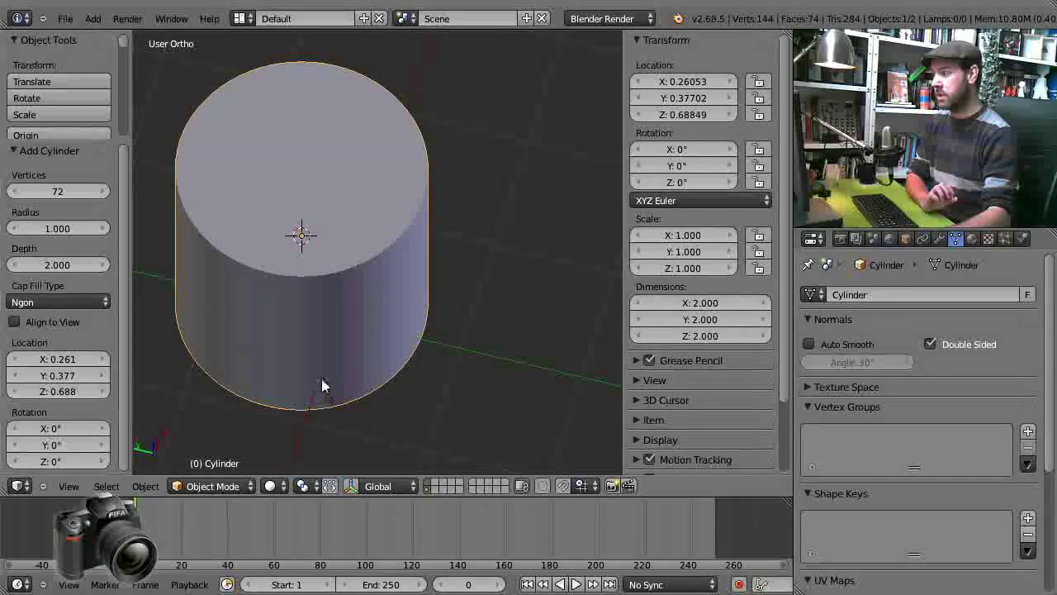
middle_drag(323, 385, 320, 337)
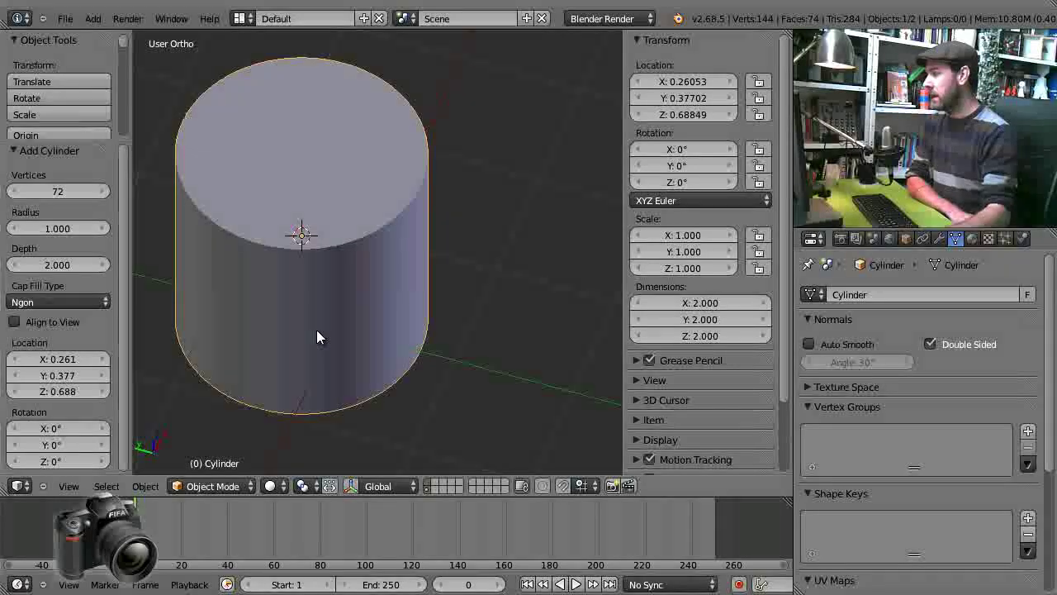
Step: Export the cylinder in STL format to the Desktop, overwriting cup.stl
click(64, 18)
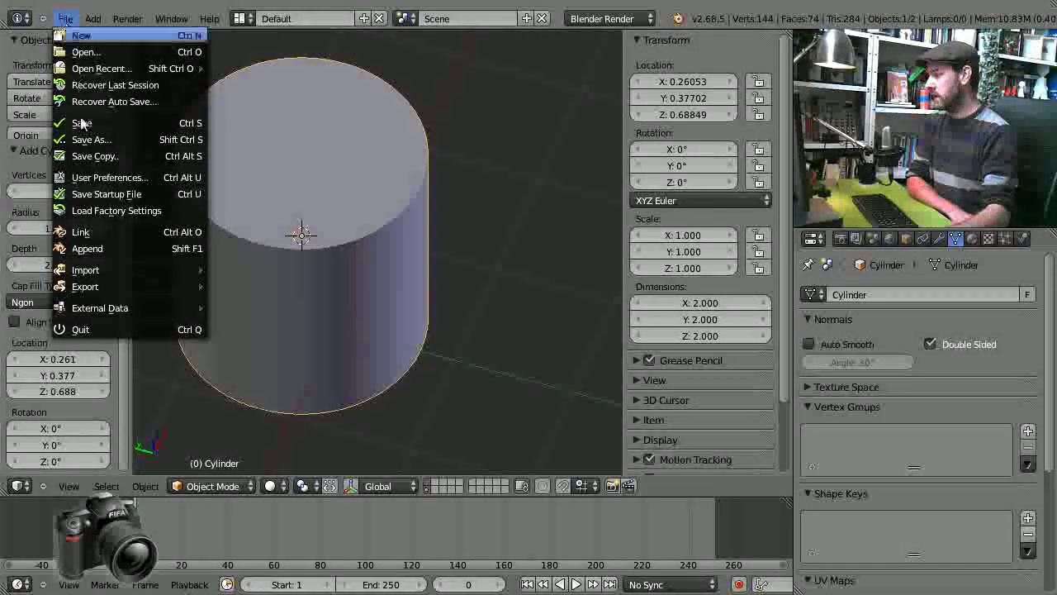
mouse_move(124, 286)
click(268, 335)
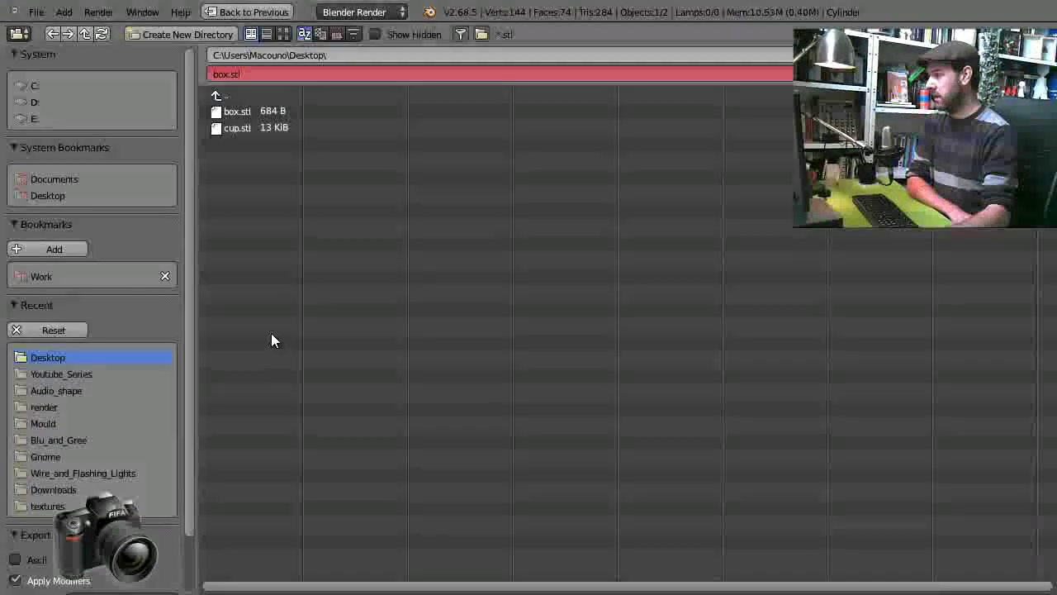
click(258, 127)
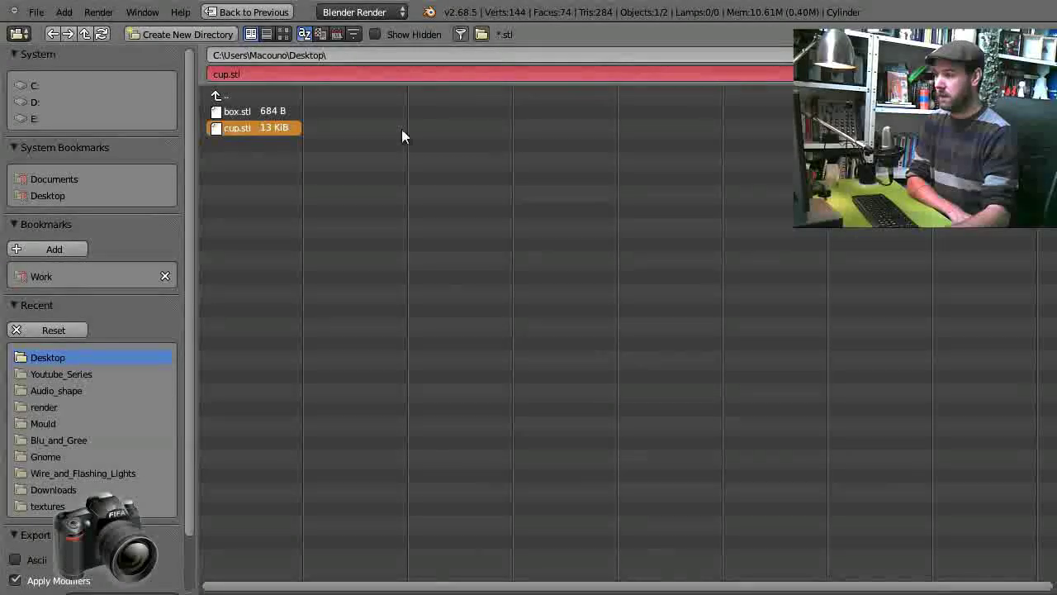
click(1011, 56)
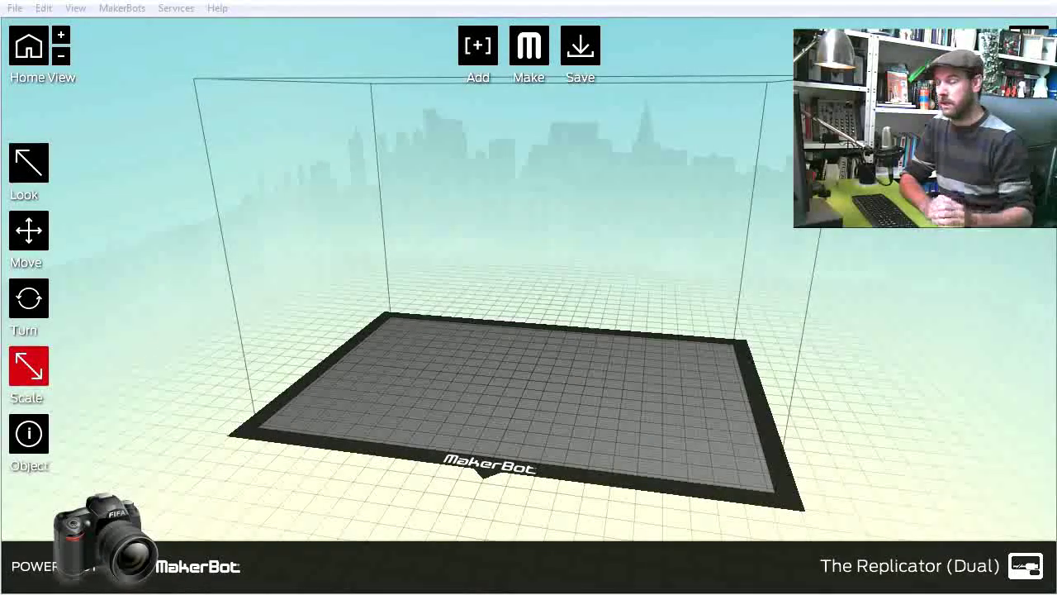
Step: Add box.stl from the Desktop to the build plate, moving it onto the platform and rescaling it to millimetres
click(478, 48)
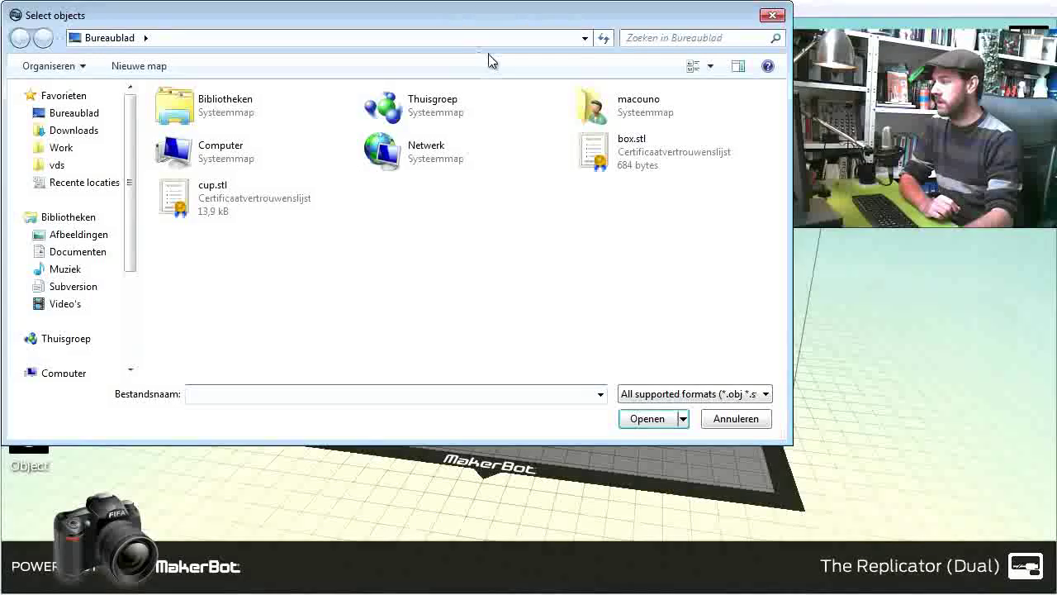
click(674, 159)
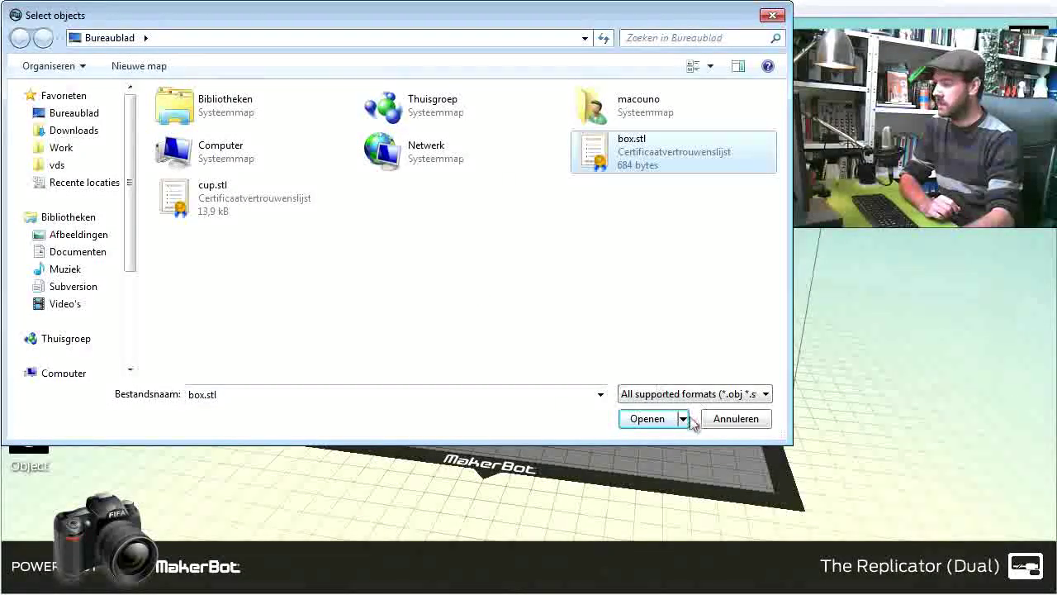
click(660, 418)
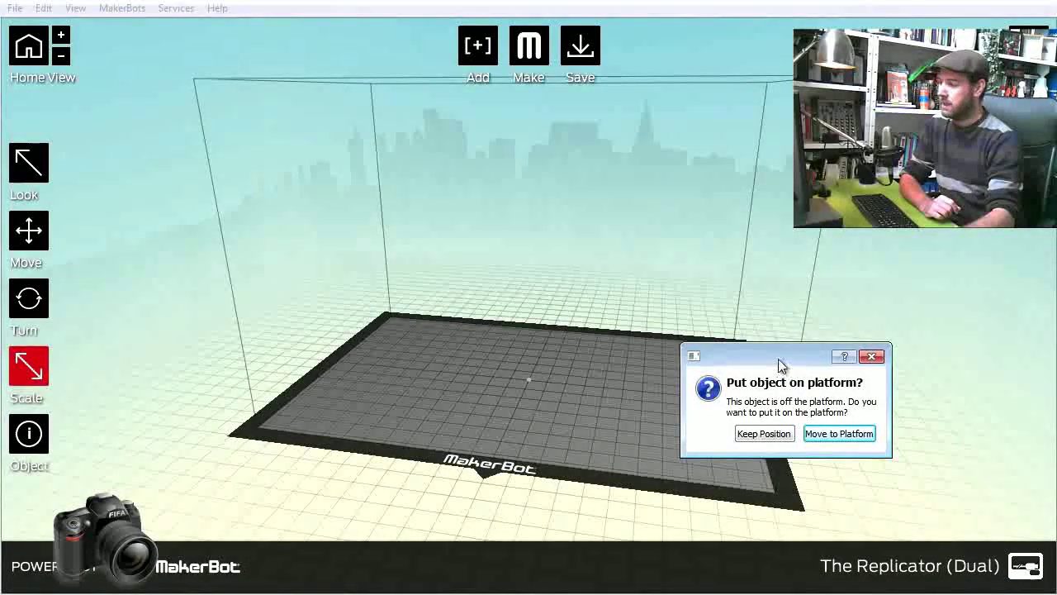
drag(774, 355, 465, 236)
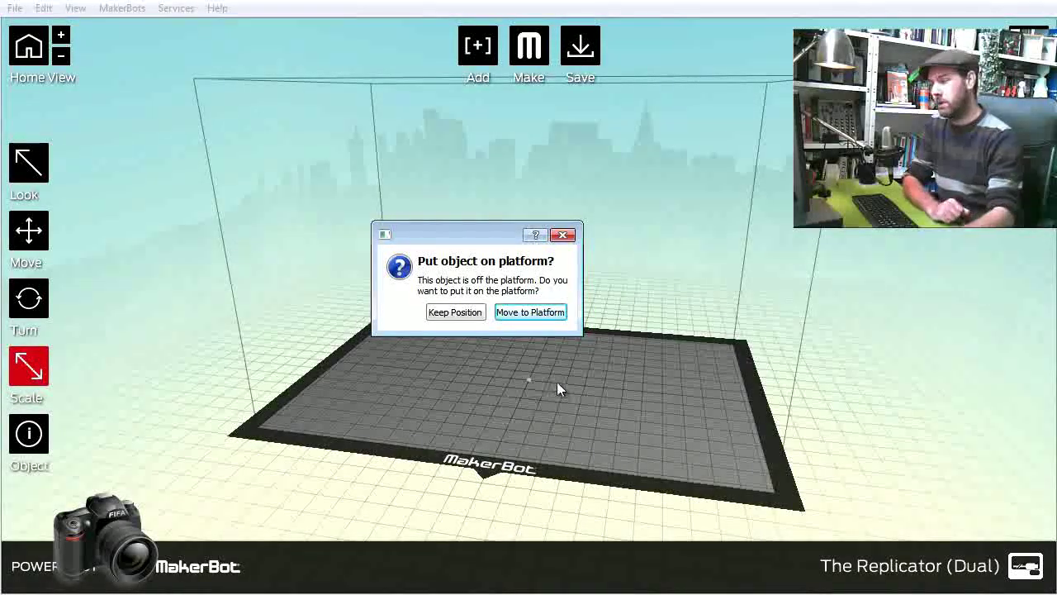
click(544, 314)
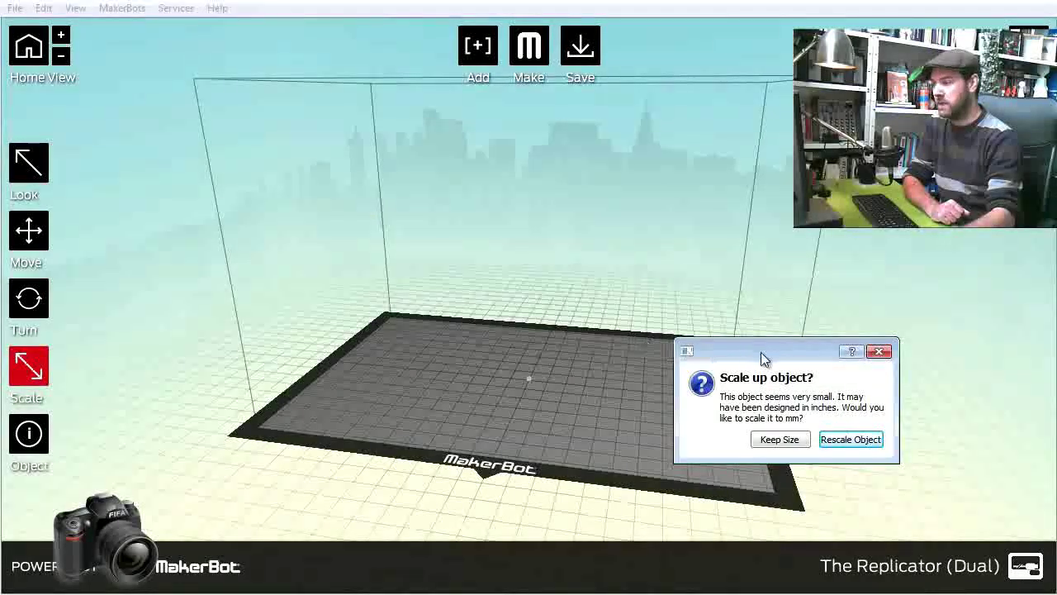
drag(764, 358, 428, 208)
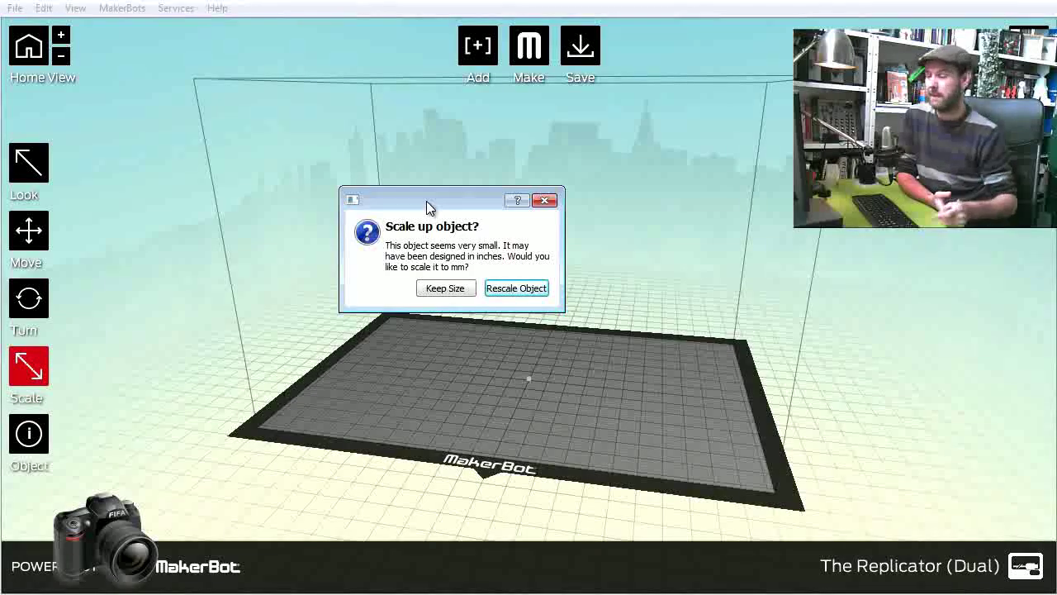
click(523, 287)
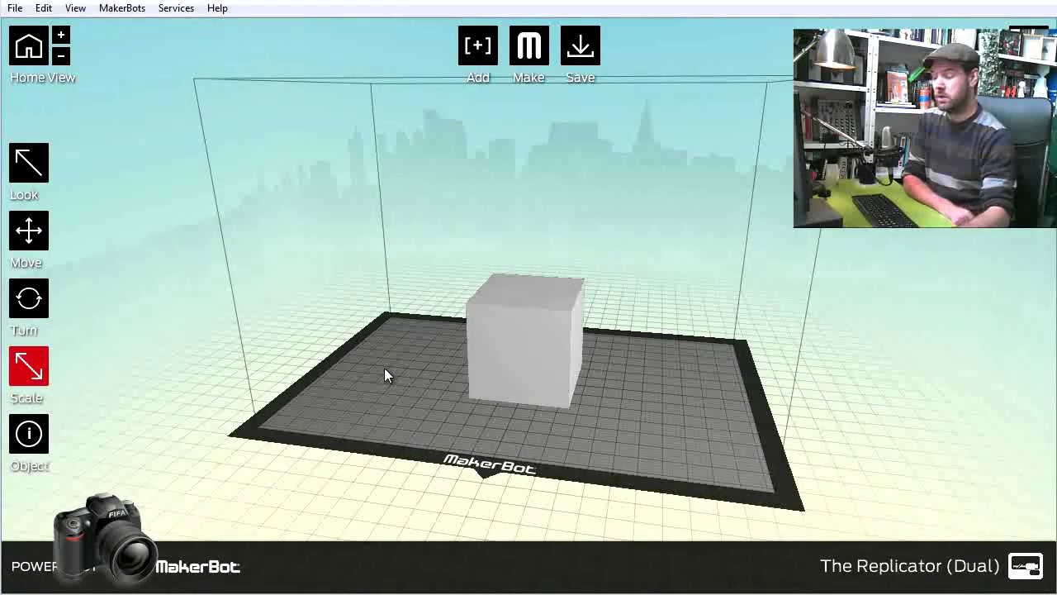
Step: Select the box and open its Make settings with the advanced options expanded
click(534, 349)
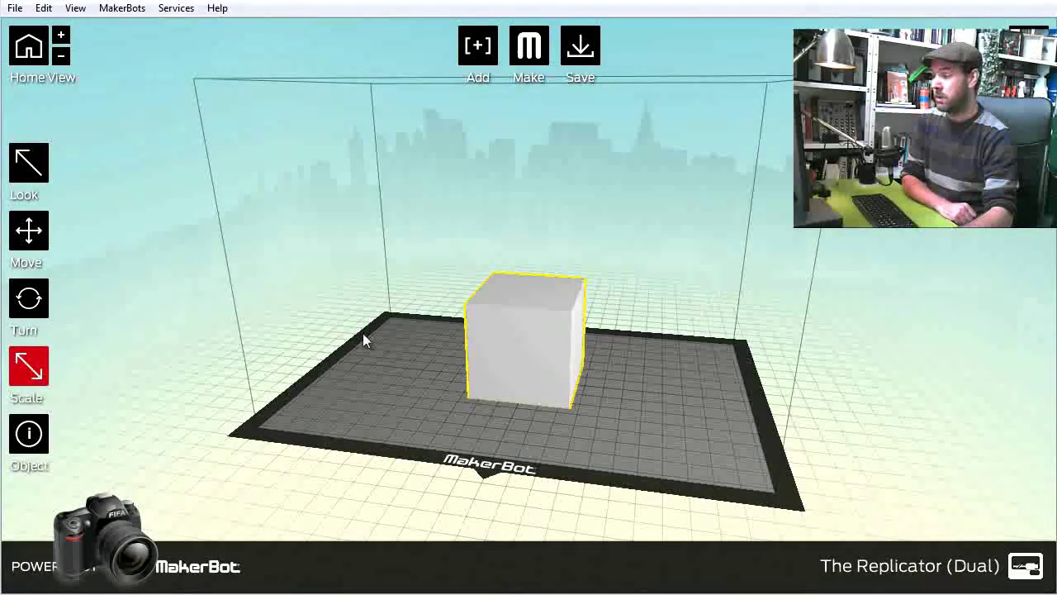
right_drag(538, 391, 487, 421)
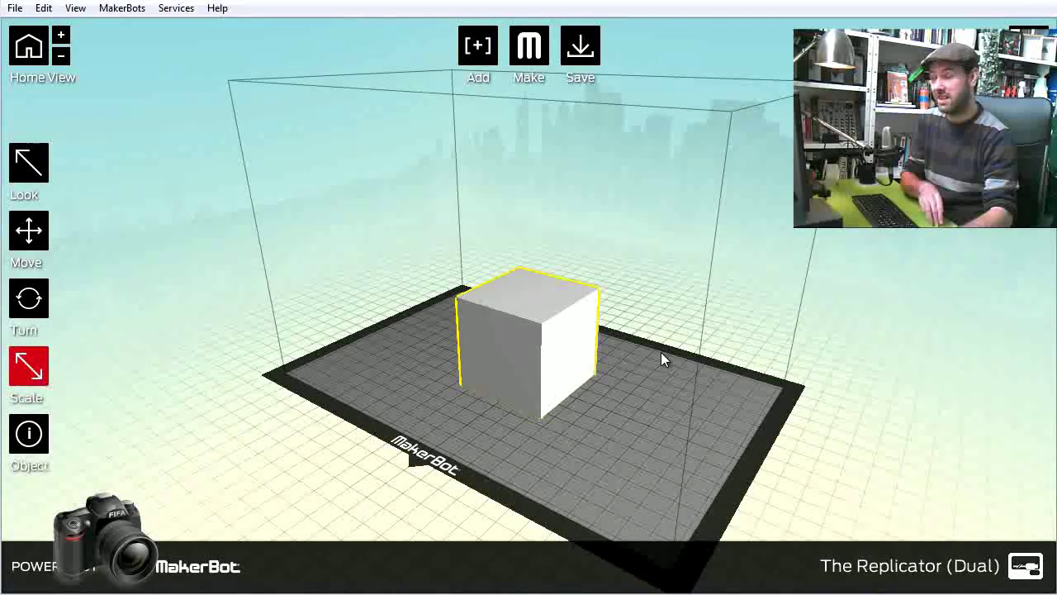
click(530, 47)
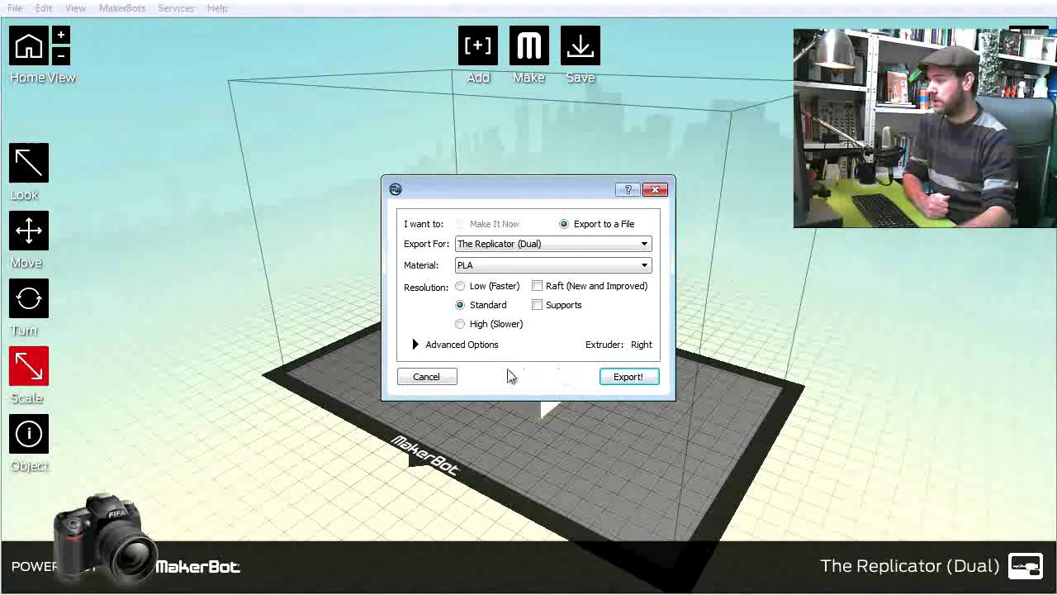
click(418, 344)
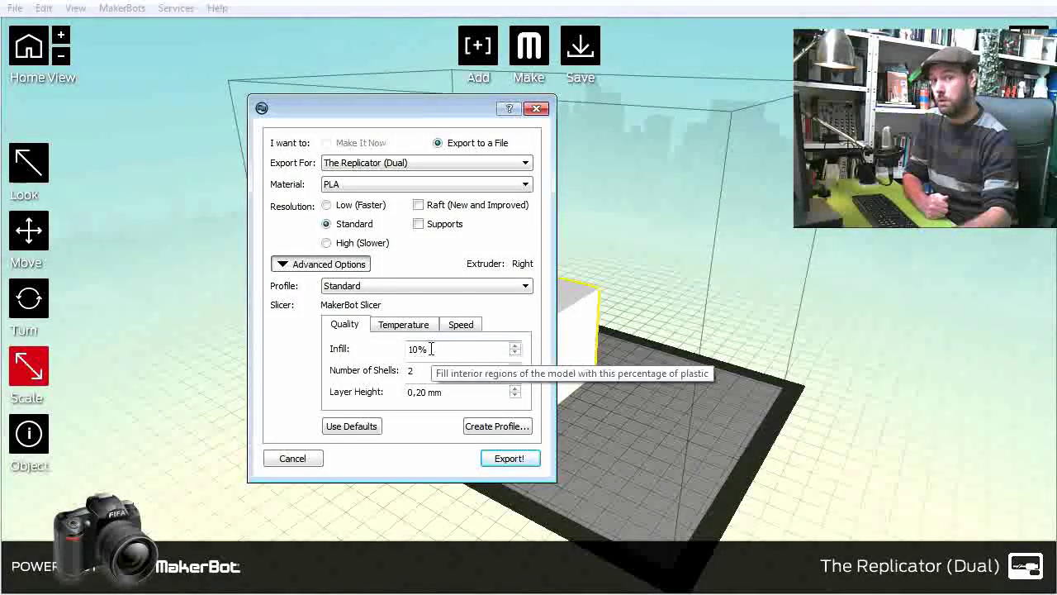
Step: Create a custom slicing profile named "My box profile" from the MakerBot Slicer Standard PLA Template
click(498, 426)
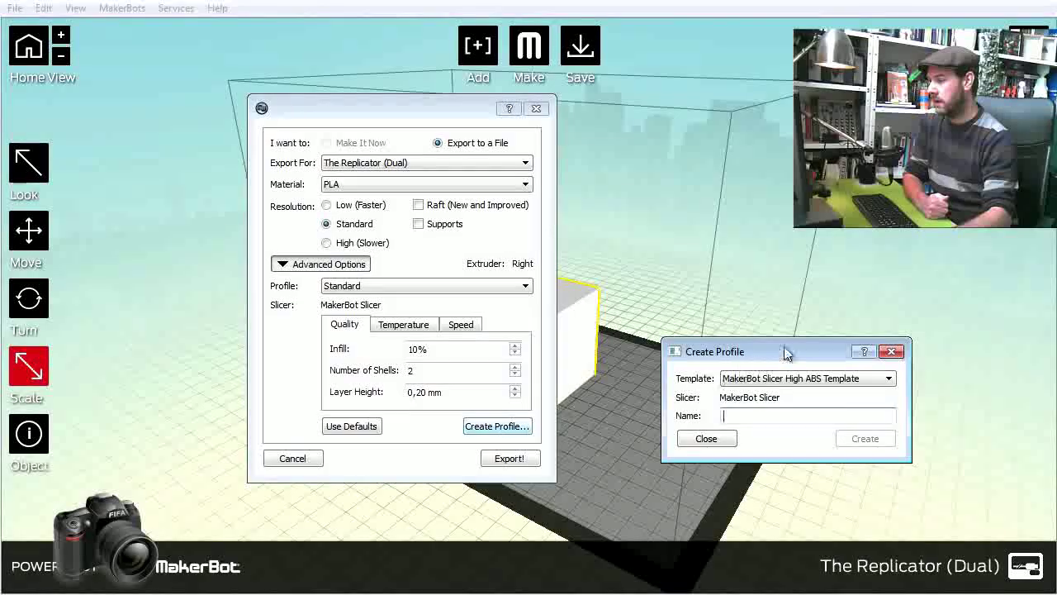
drag(785, 350, 726, 302)
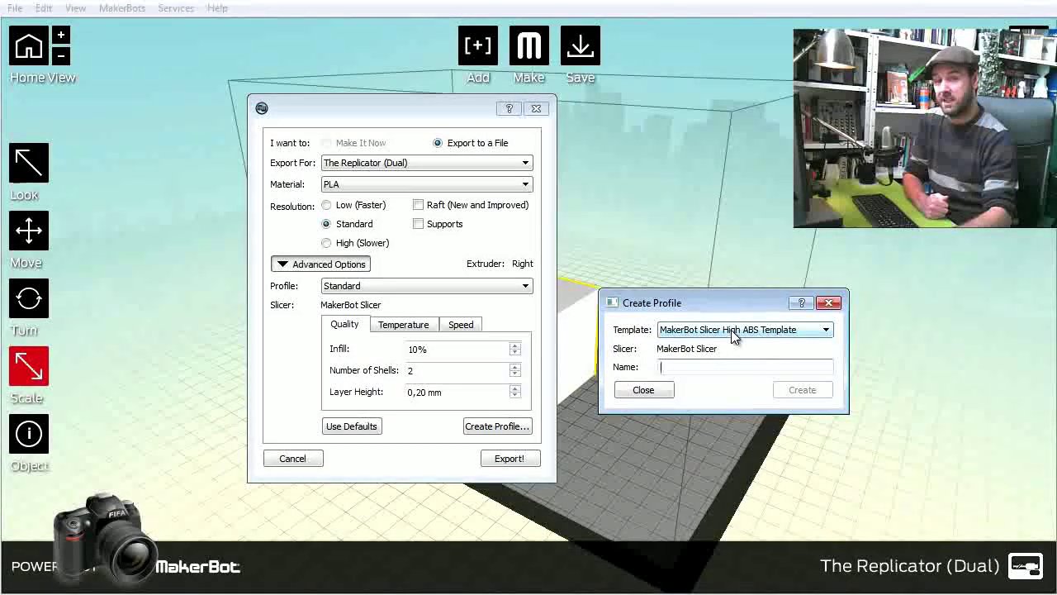
click(732, 329)
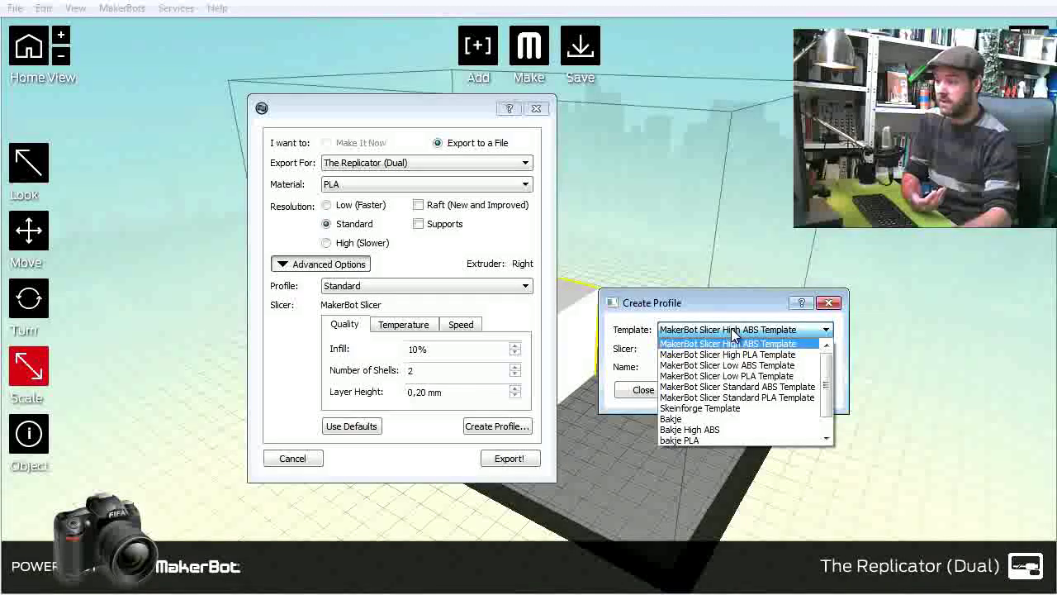
click(731, 399)
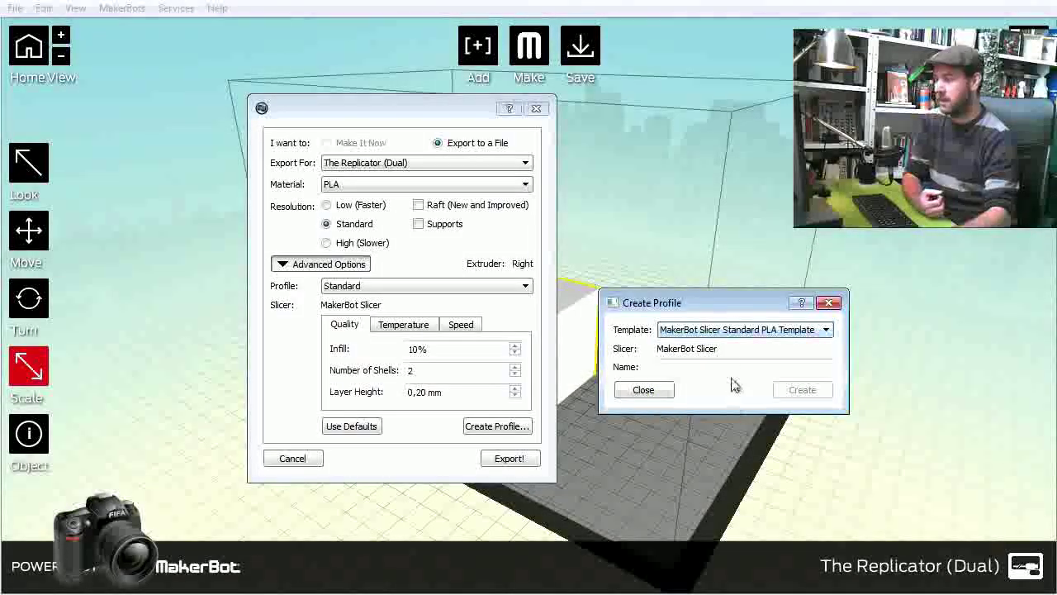
click(724, 366)
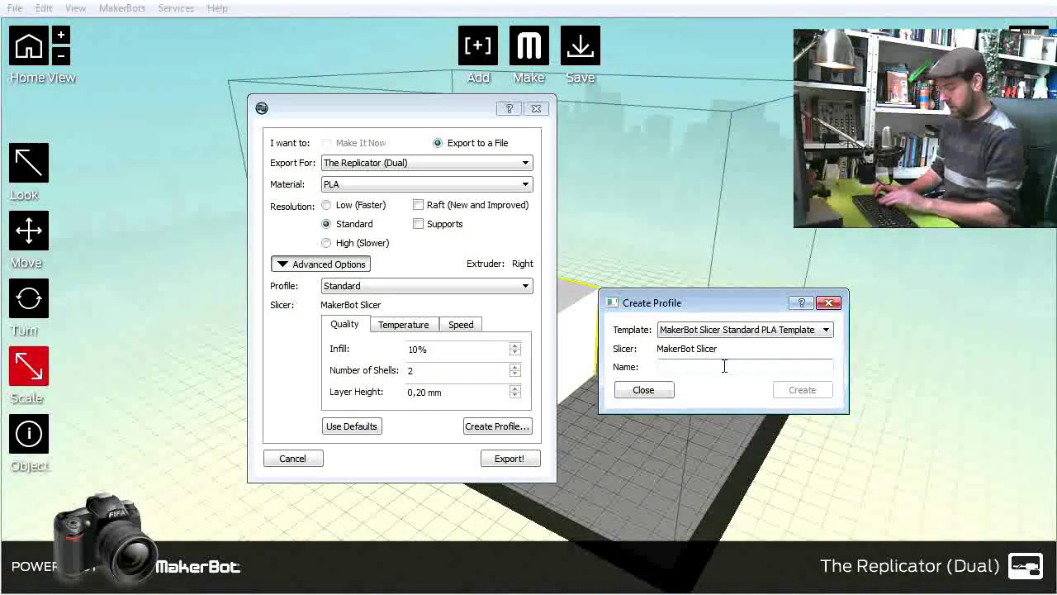
text(My box)
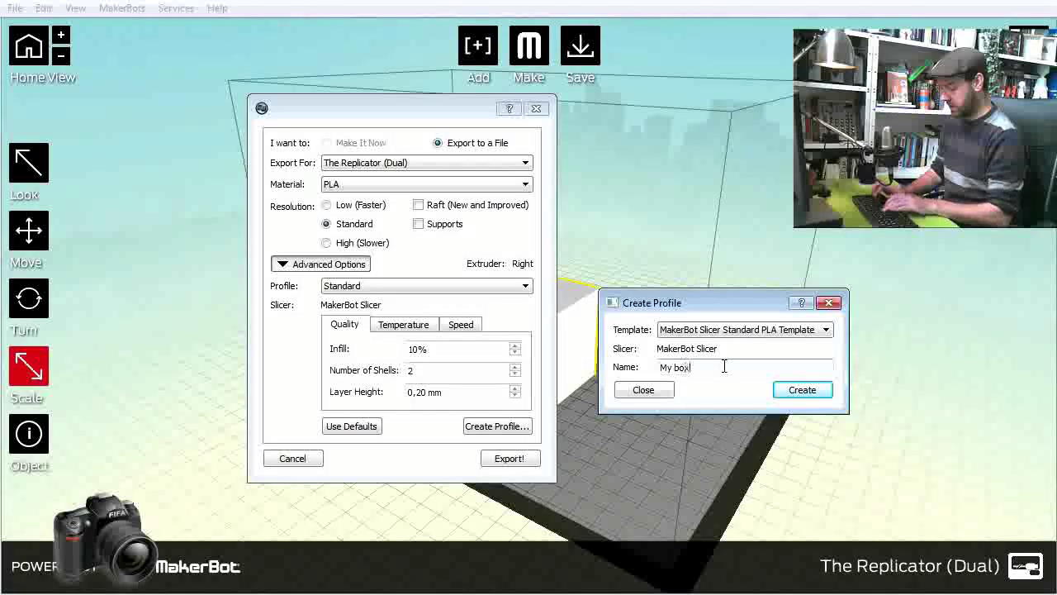
text( profile)
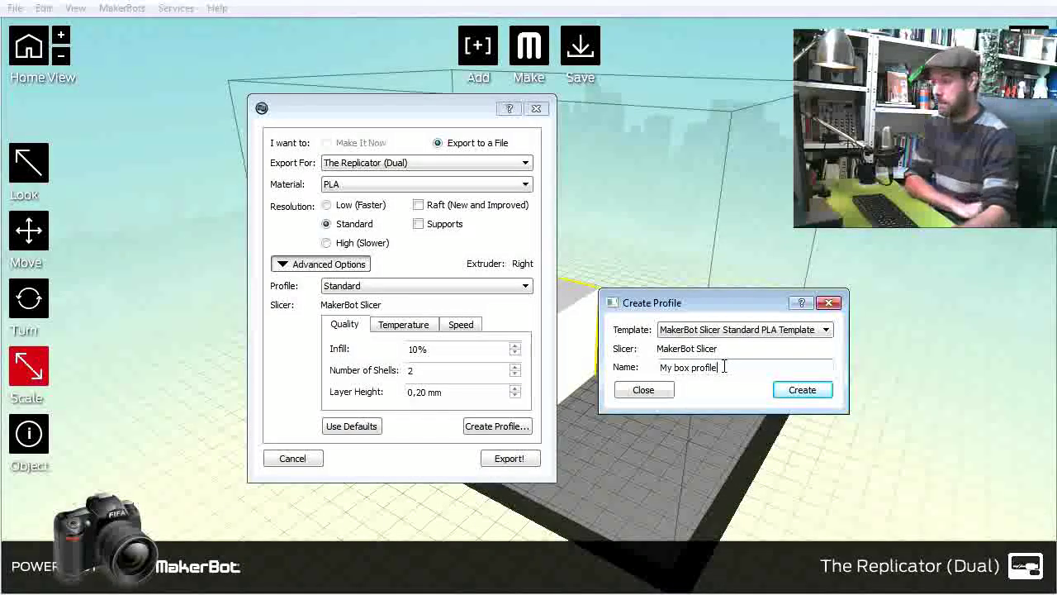
click(796, 392)
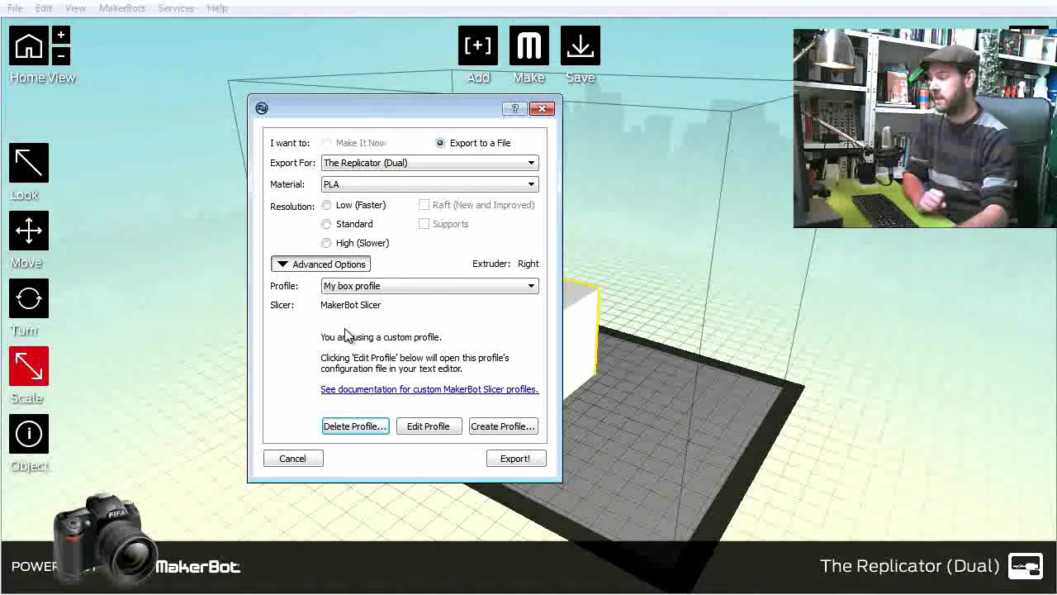
Step: Open the custom profile's configuration file for editing and go to the rapid move feed rate settings
click(423, 428)
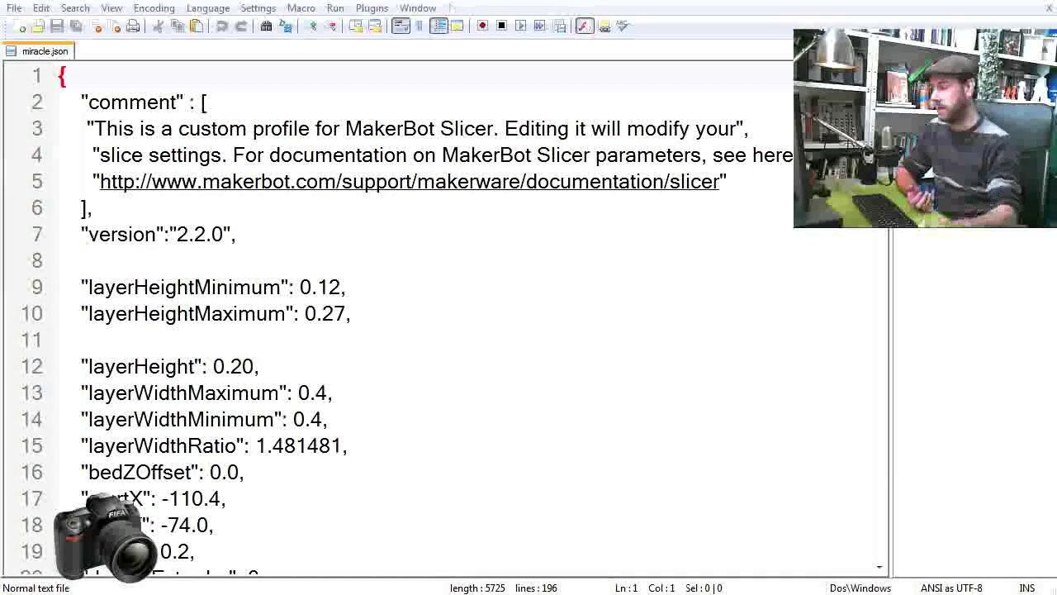
click(195, 314)
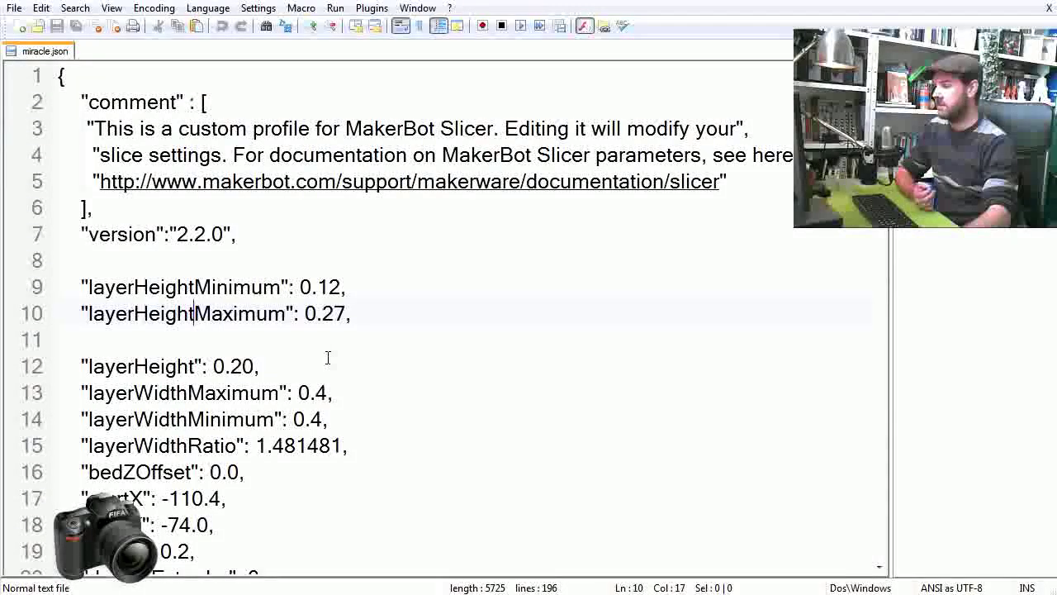
scroll(326, 369, down, 2)
scroll(326, 369, down, 1)
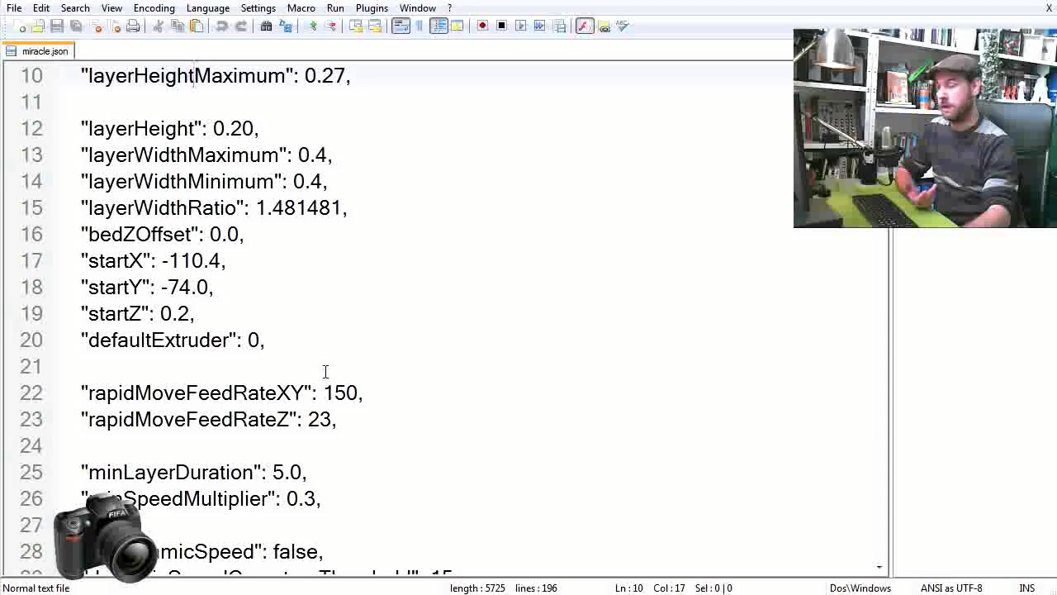
Step: Copy the setting name rapidMoveFeedRateXY from the profile and search Google for it in Chrome
double_click(182, 393)
key(ctrl+c)
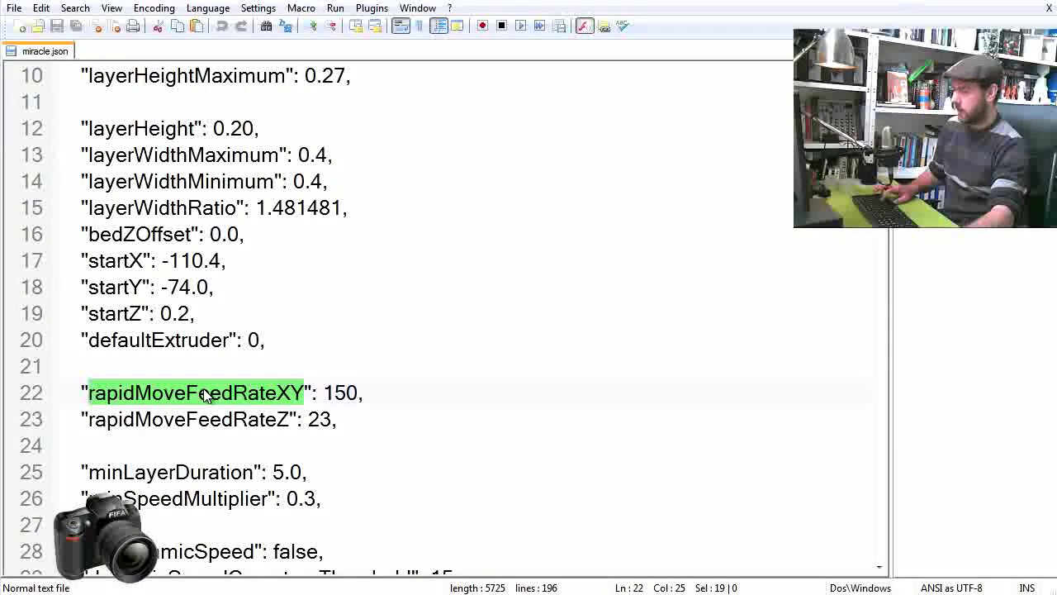
key(alt+Tab)
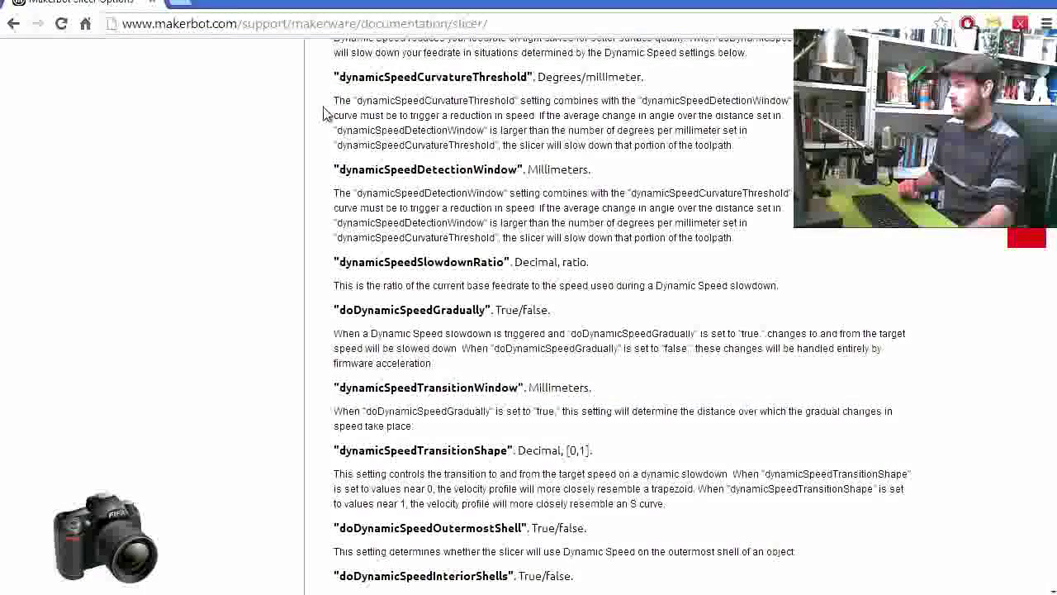
click(87, 24)
click(352, 307)
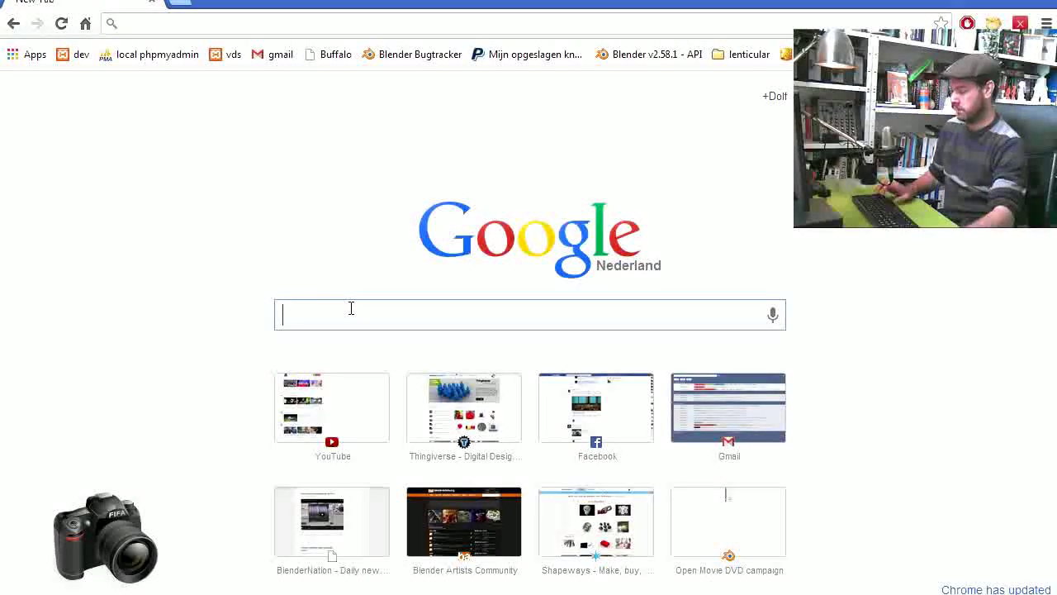
key(ctrl+v)
key(Return)
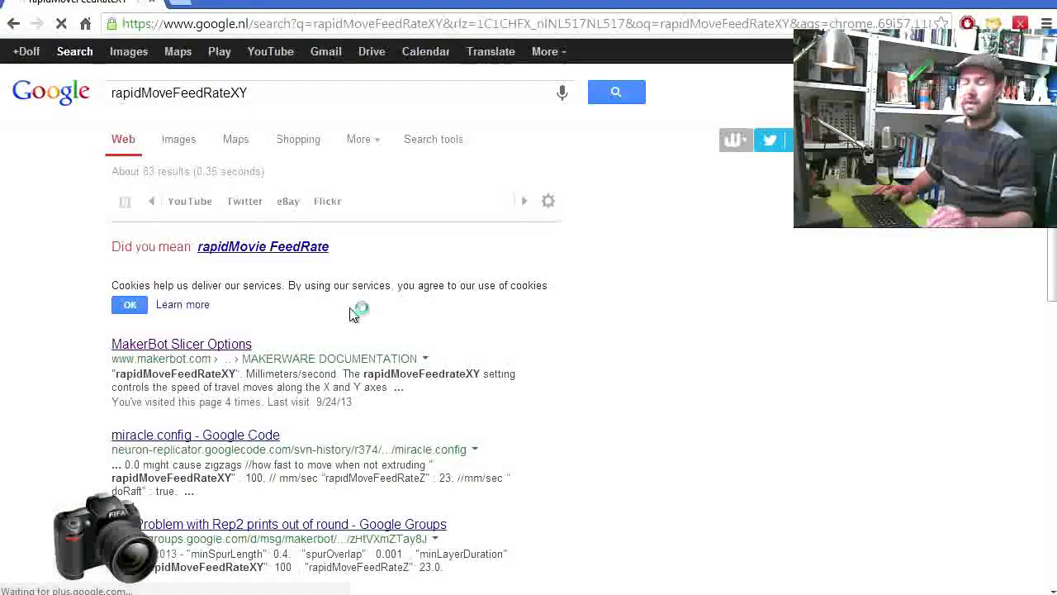
Step: Open the MakerBot Slicer Options documentation and read the descriptions of the travel and speed settings
click(183, 349)
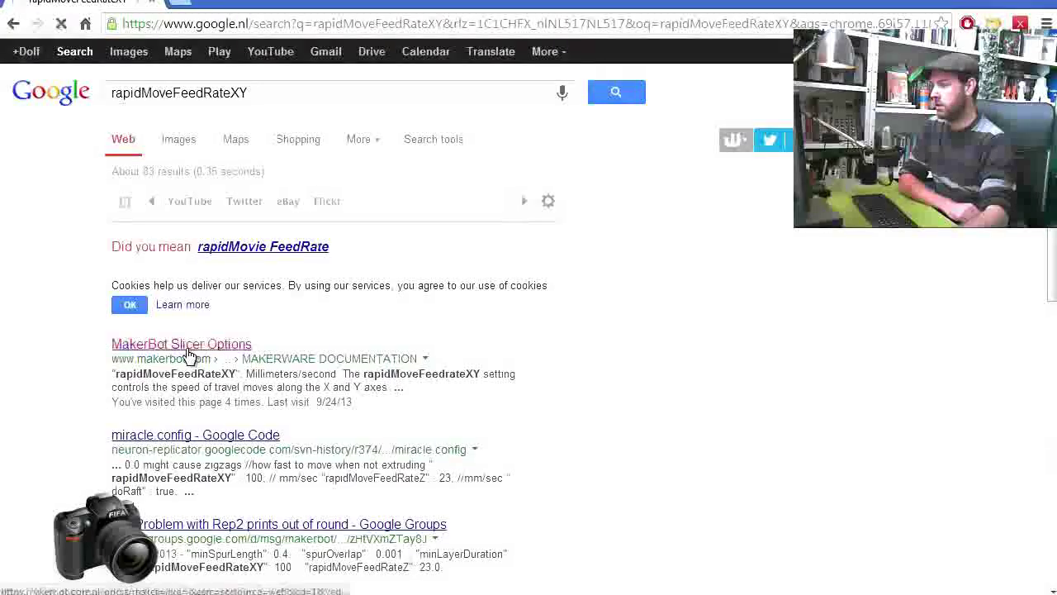
scroll(537, 334, down, 12)
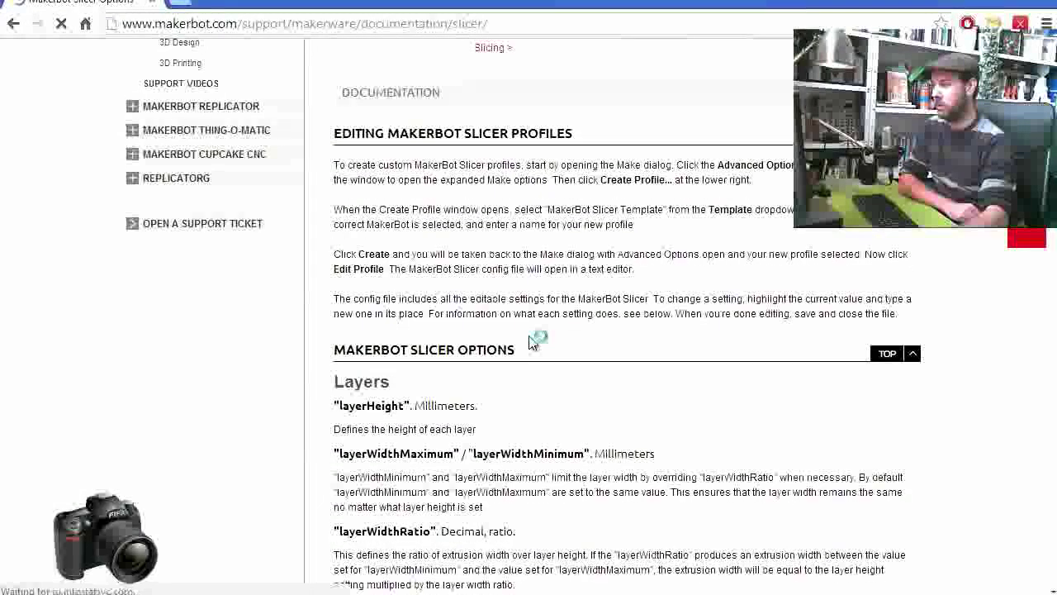
scroll(546, 331, down, 4)
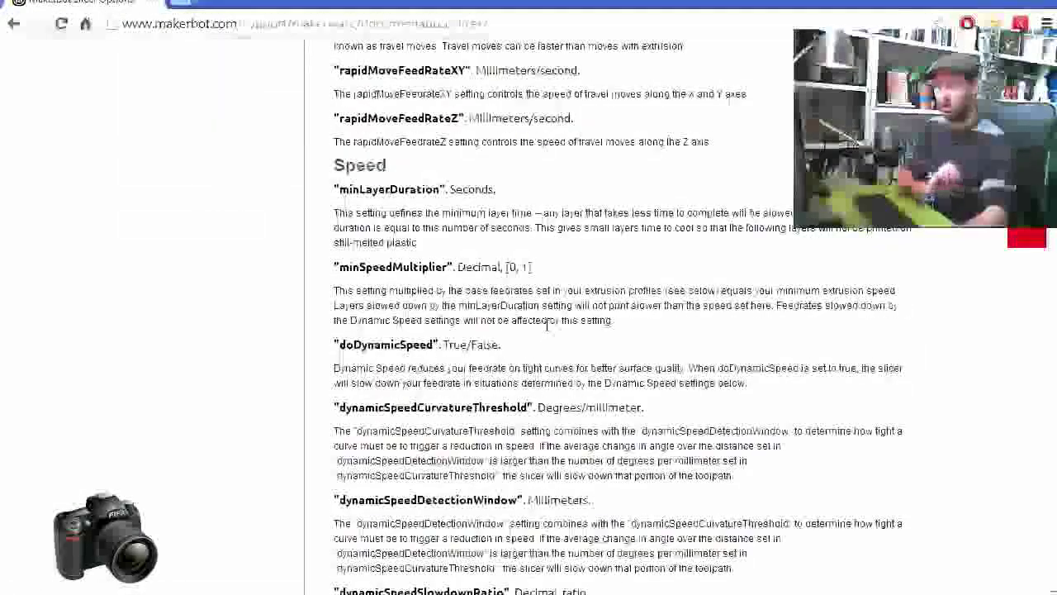
scroll(547, 323, down, 5)
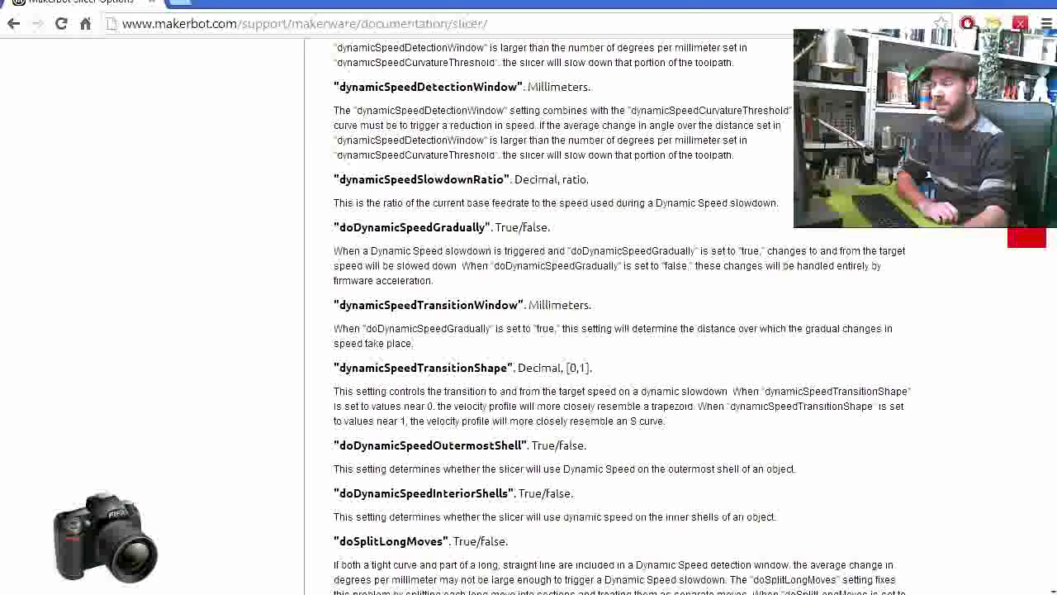
Step: Switch back to miracle.json in the text editor and select the whole numberOfShells entry
key(alt+Tab)
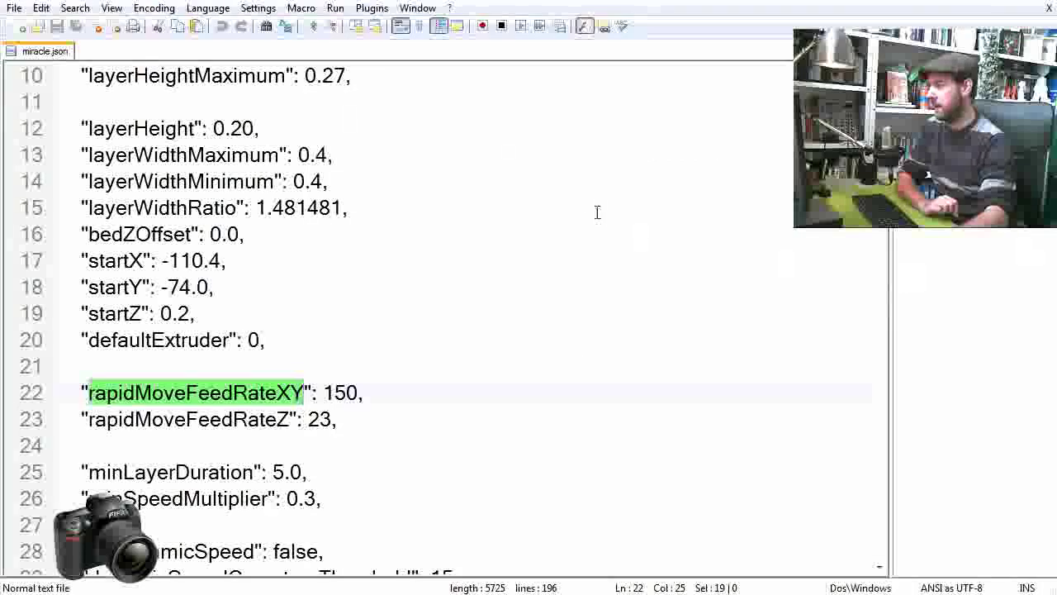
click(252, 262)
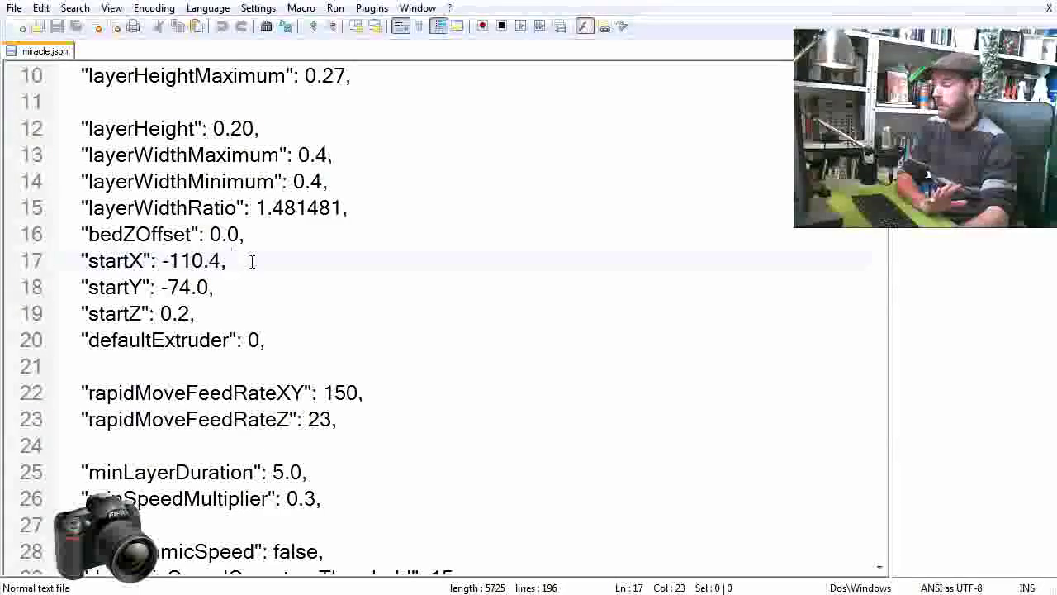
scroll(252, 262, down, 7)
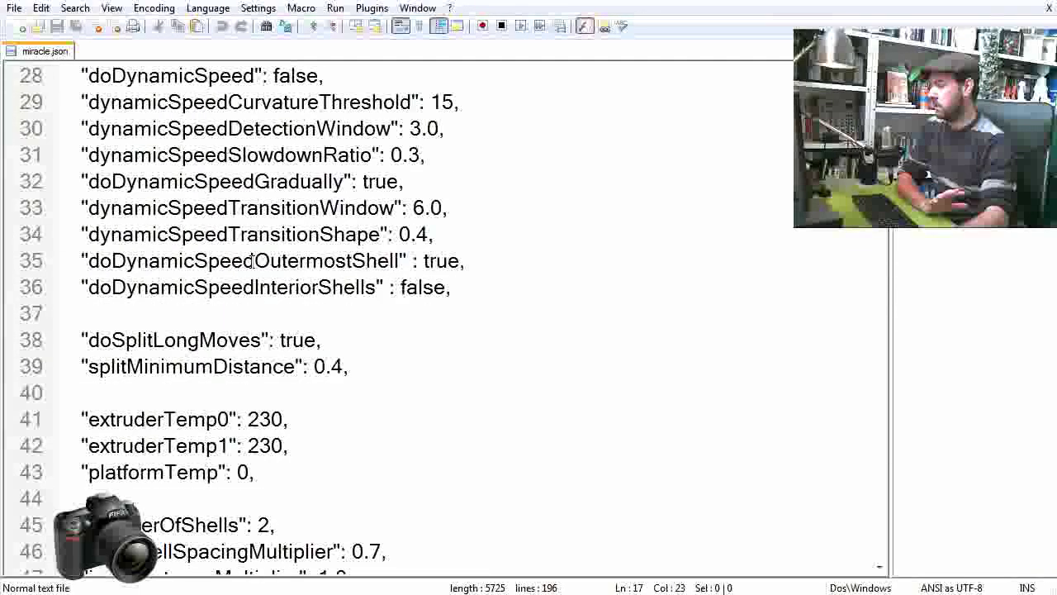
scroll(252, 262, down, 2)
click(269, 286)
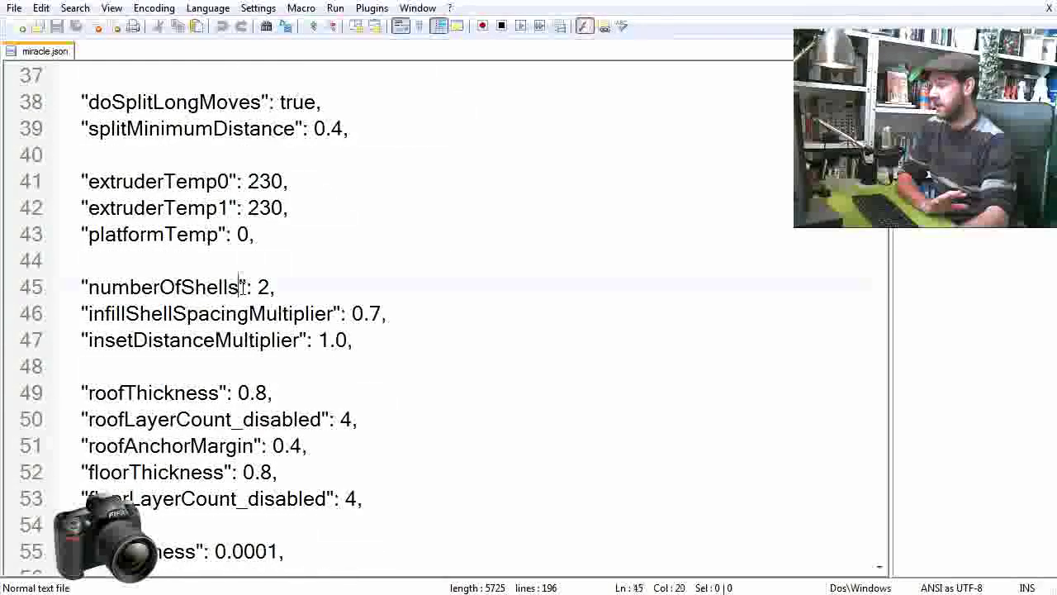
drag(272, 285, 80, 287)
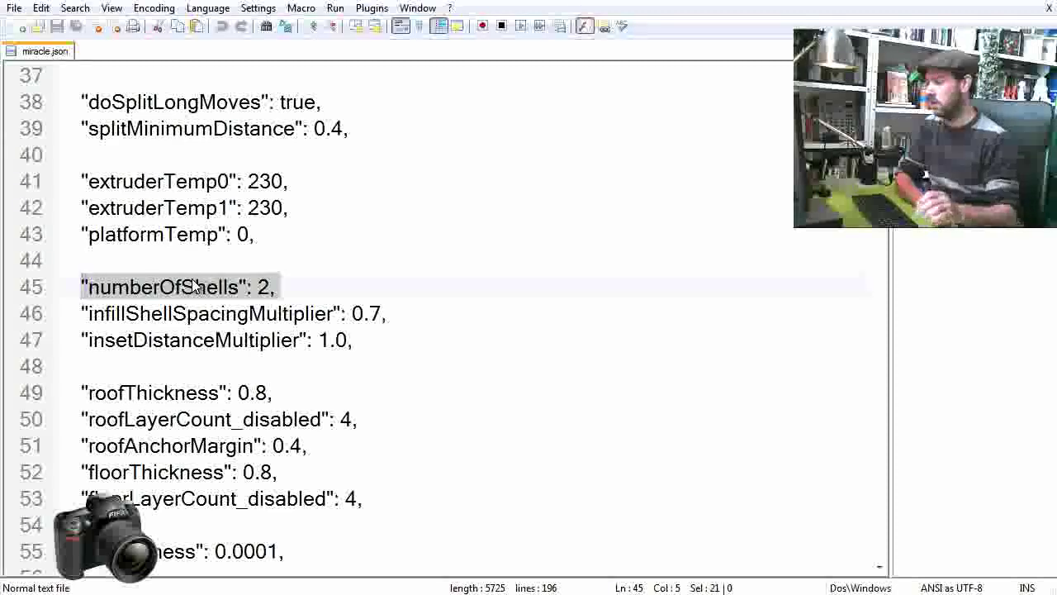
Step: Set the roofThickness value to 0.0 in the miracle.json profile
scroll(193, 287, down, 1)
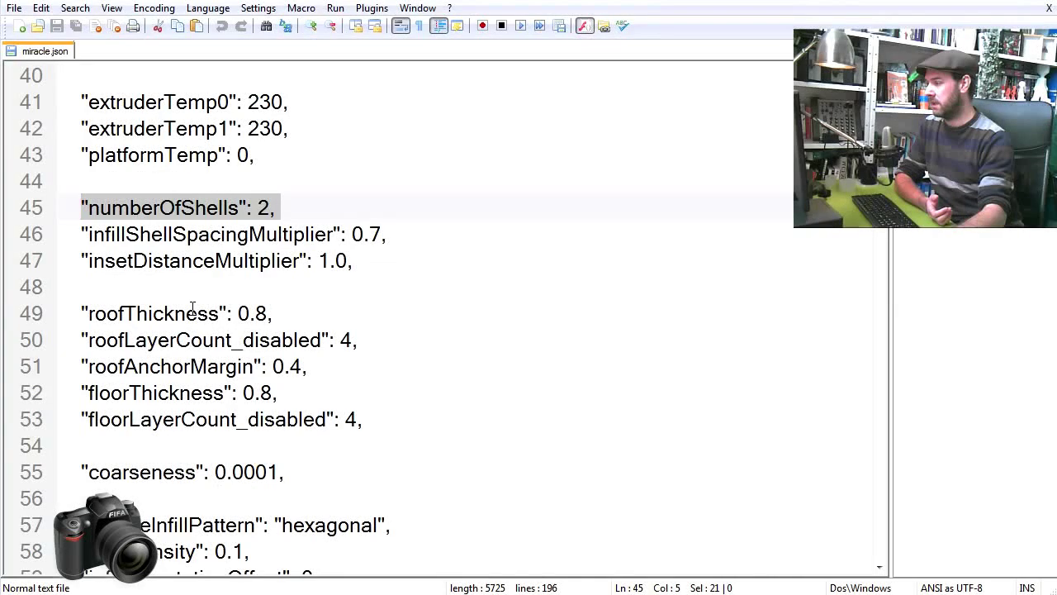
click(193, 312)
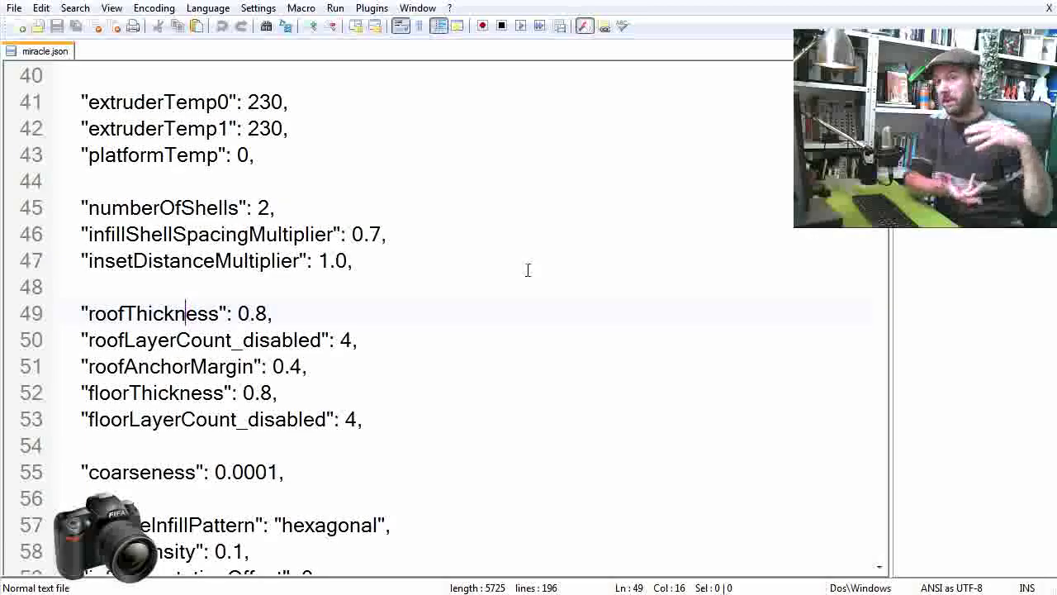
click(269, 302)
key(BackSpace)
text(0)
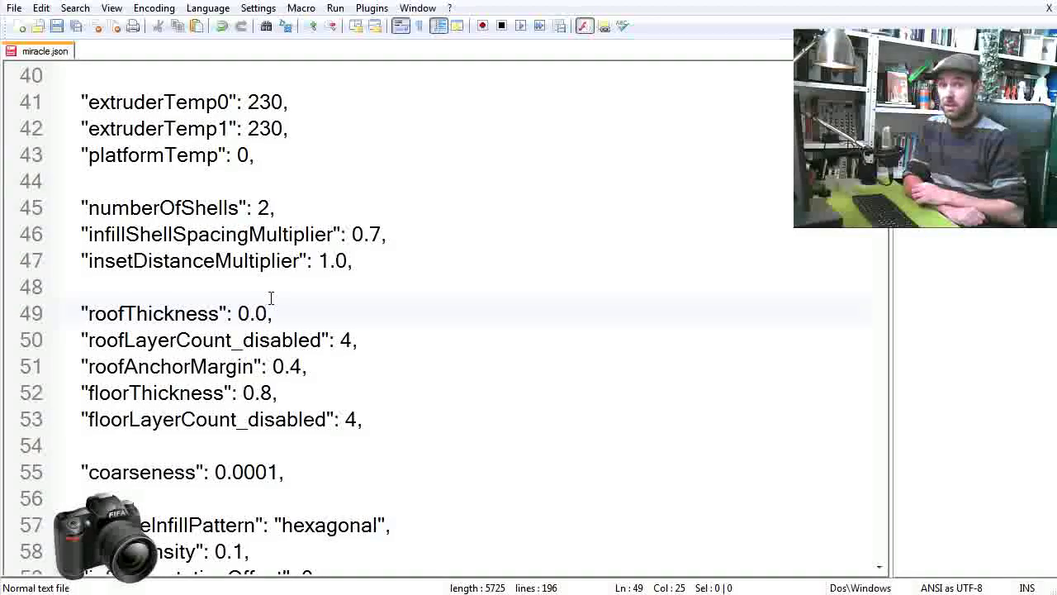
Step: Enable the roof layer count by removing "_disabled" from its setting name, and set its value to 0
key(Down)
key(Left)
key(Left)
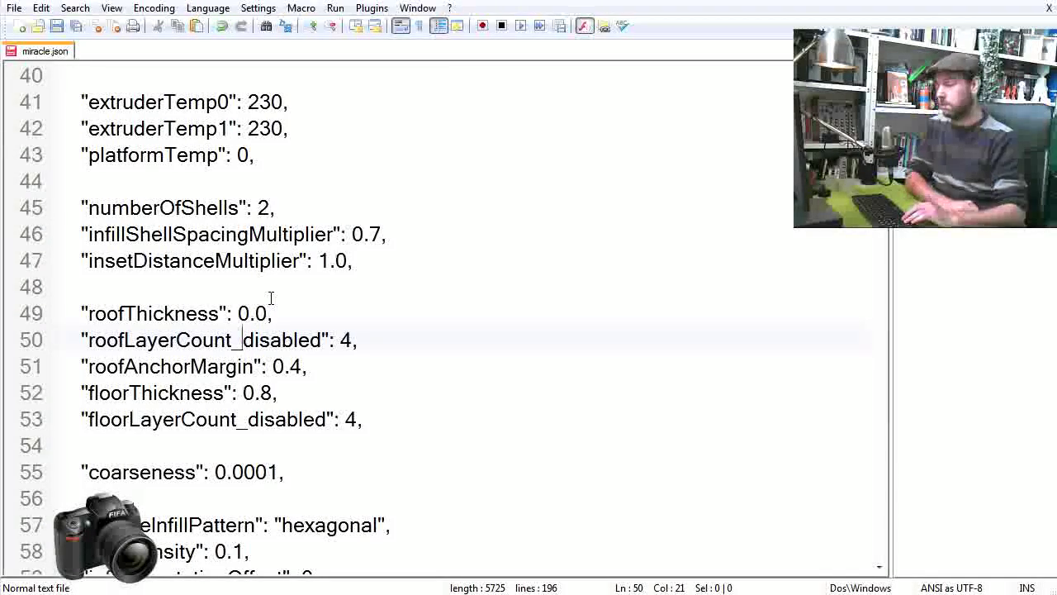
key(Left)
key(shift+Right)
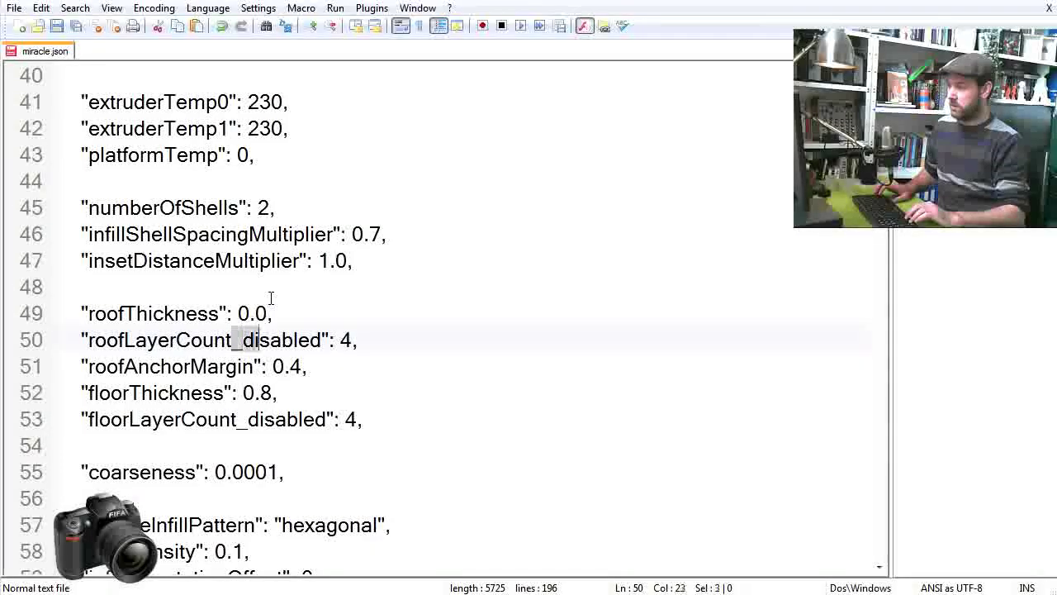
key(shift+Right)
key(shift+Right)
key(shift+Right)
key(shift+Right)
key(shift+Right)
key(shift+Right)
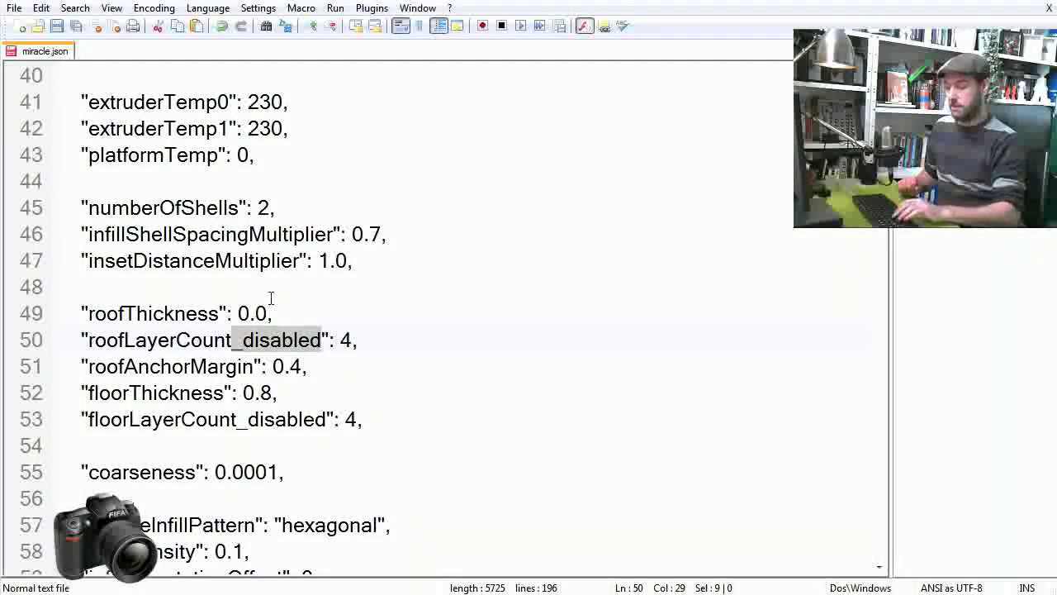
key(Delete)
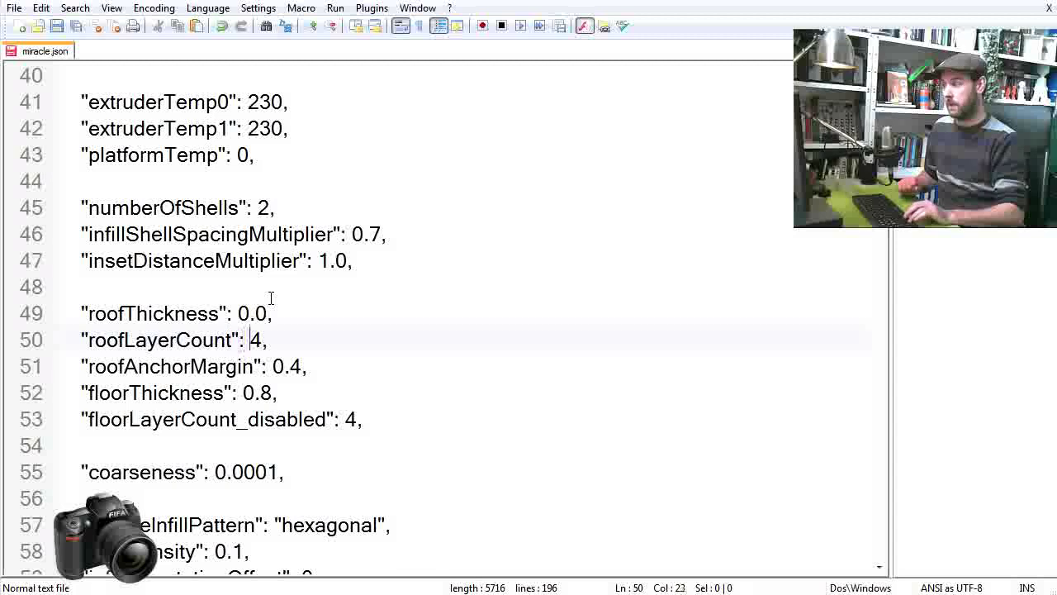
key(Right)
key(BackSpace)
text(0)
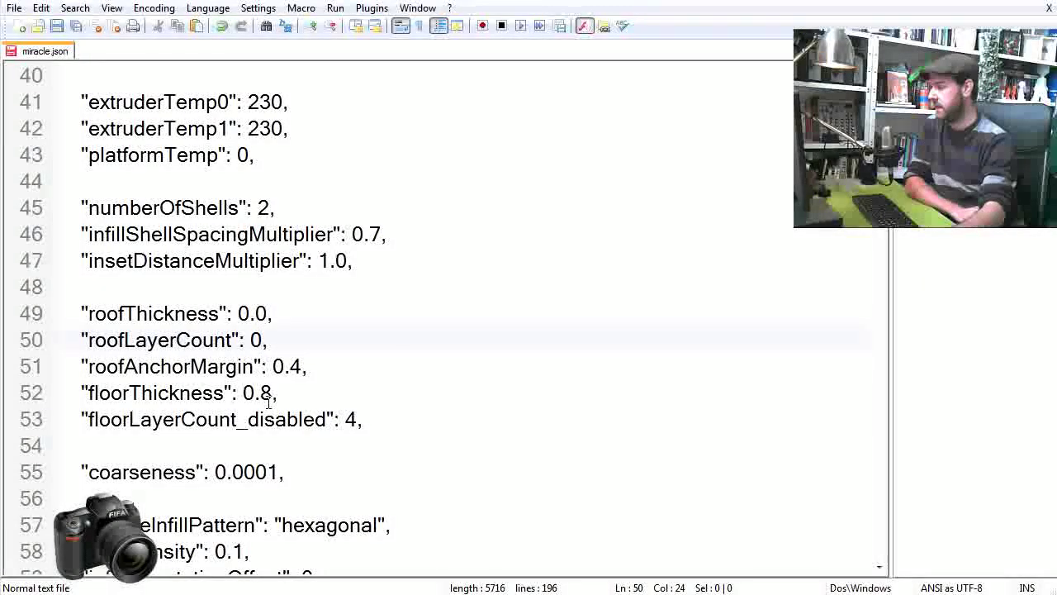
Step: Set the infillDensity value to 0.0 so the print has no infill
scroll(262, 398, down, 2)
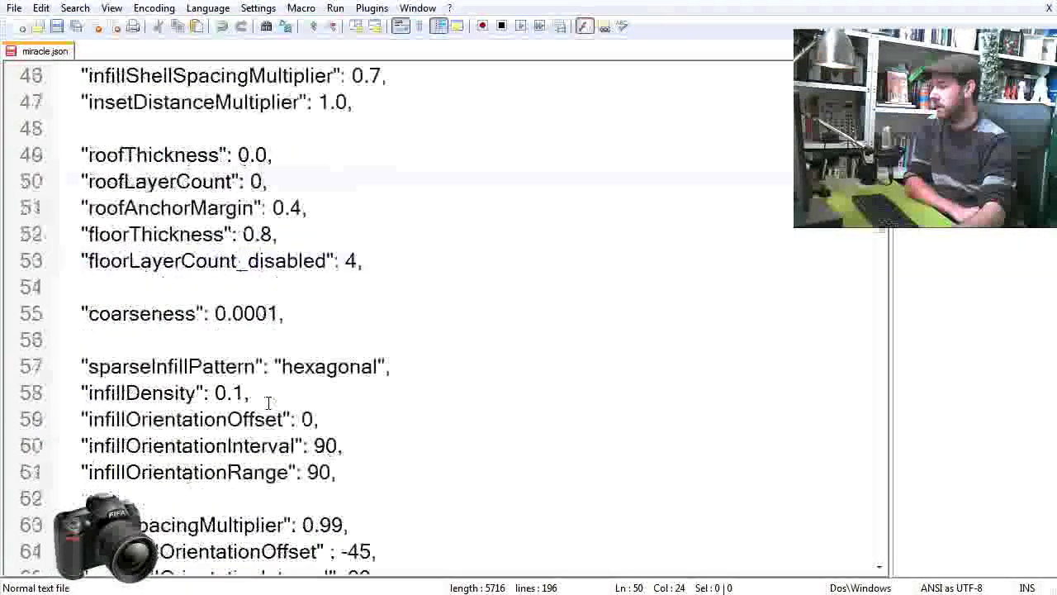
click(131, 396)
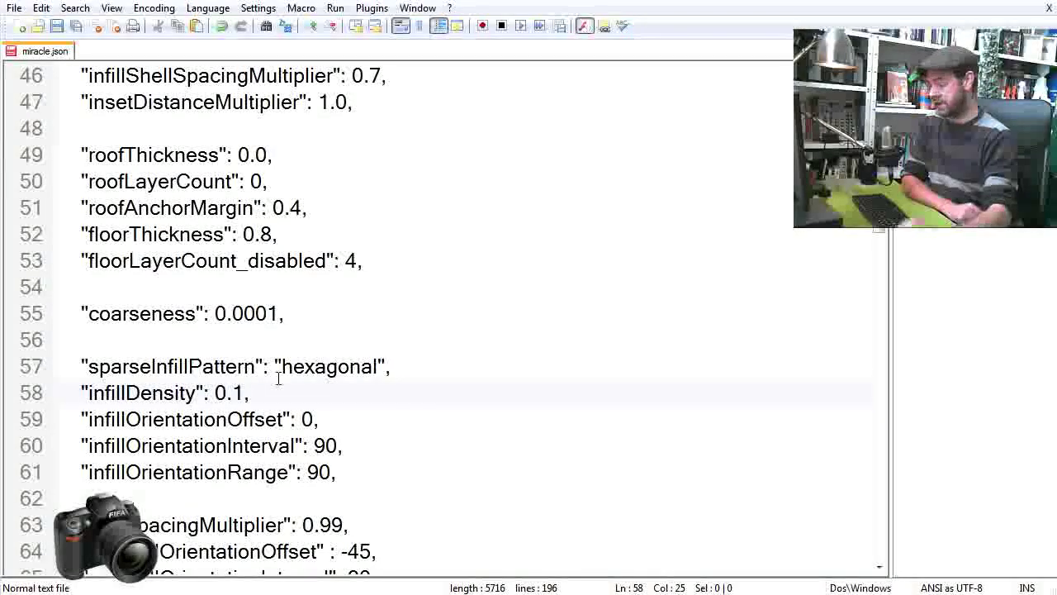
key(BackSpace)
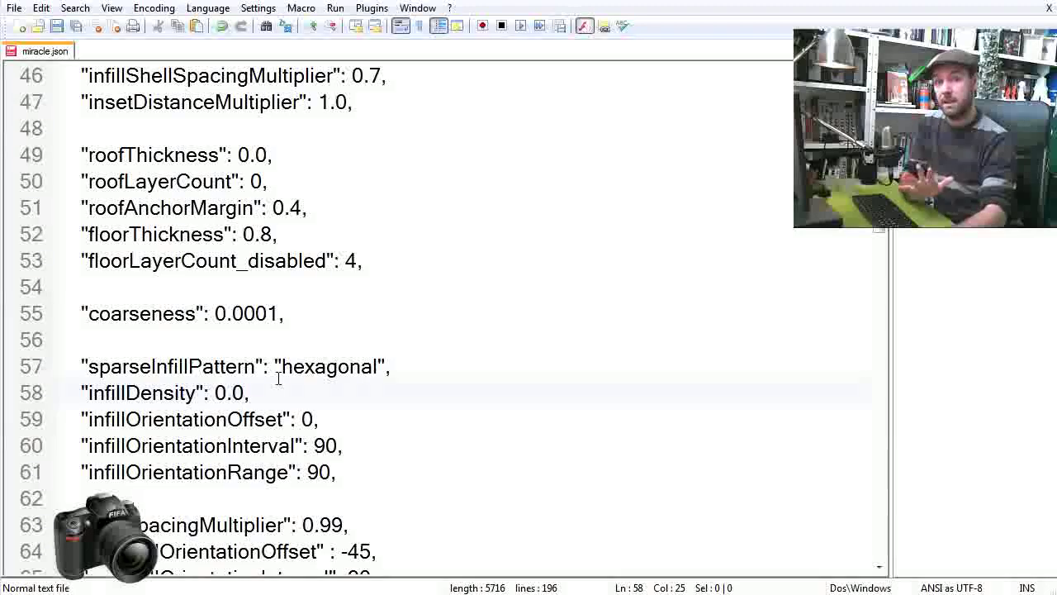
Step: Go to the doRaft setting, select its name, and save the edited miracle.json file
scroll(244, 386, down, 4)
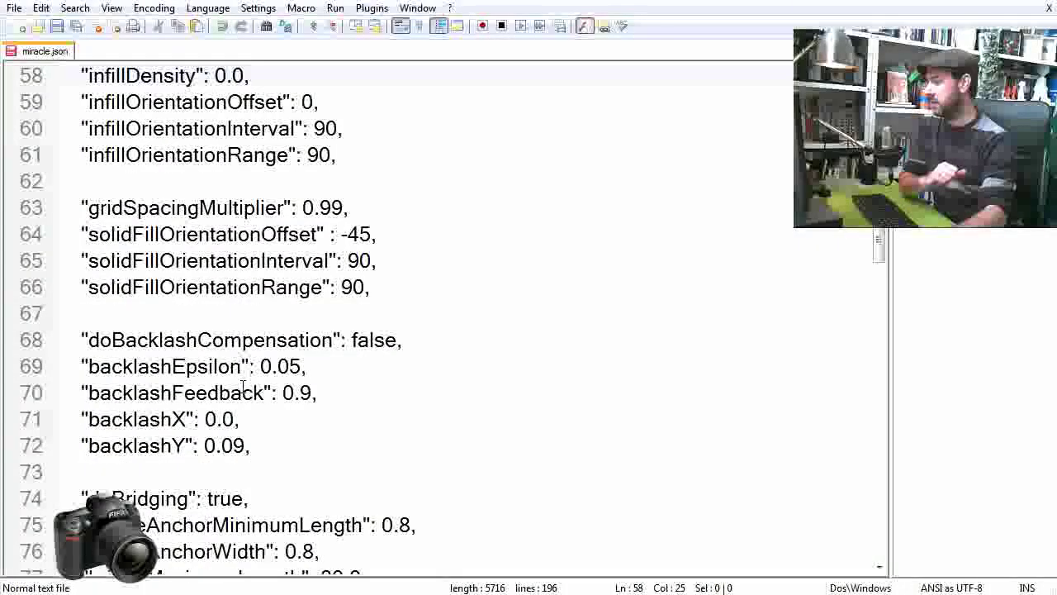
scroll(244, 386, down, 5)
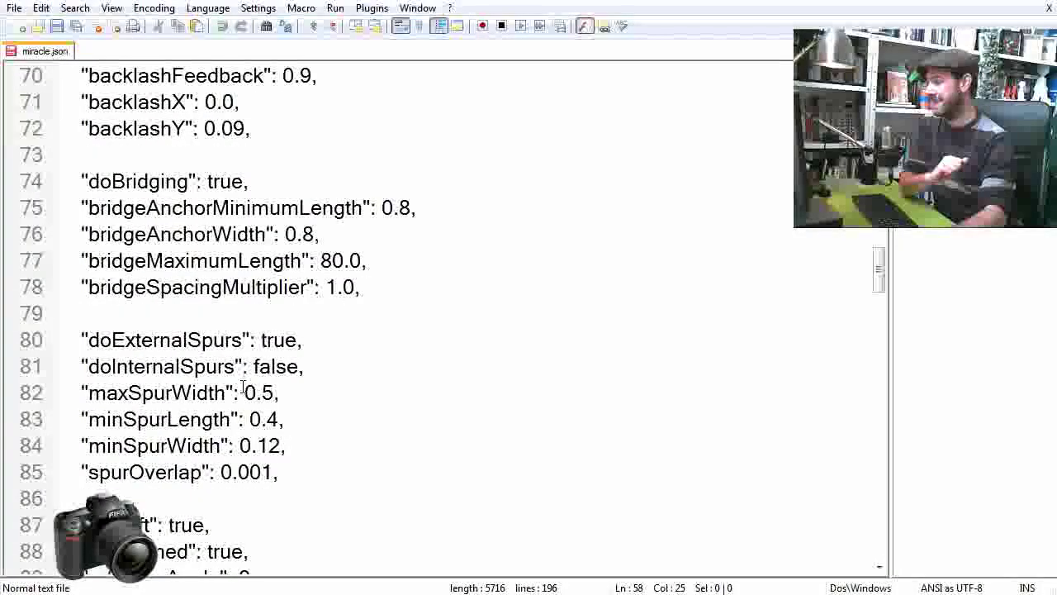
double_click(118, 445)
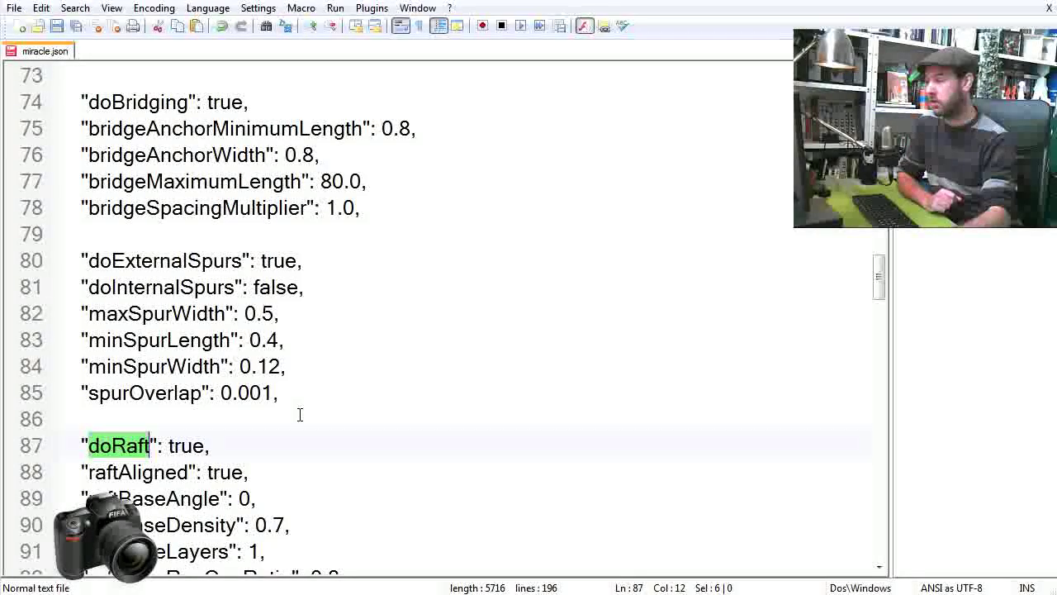
click(14, 8)
click(37, 83)
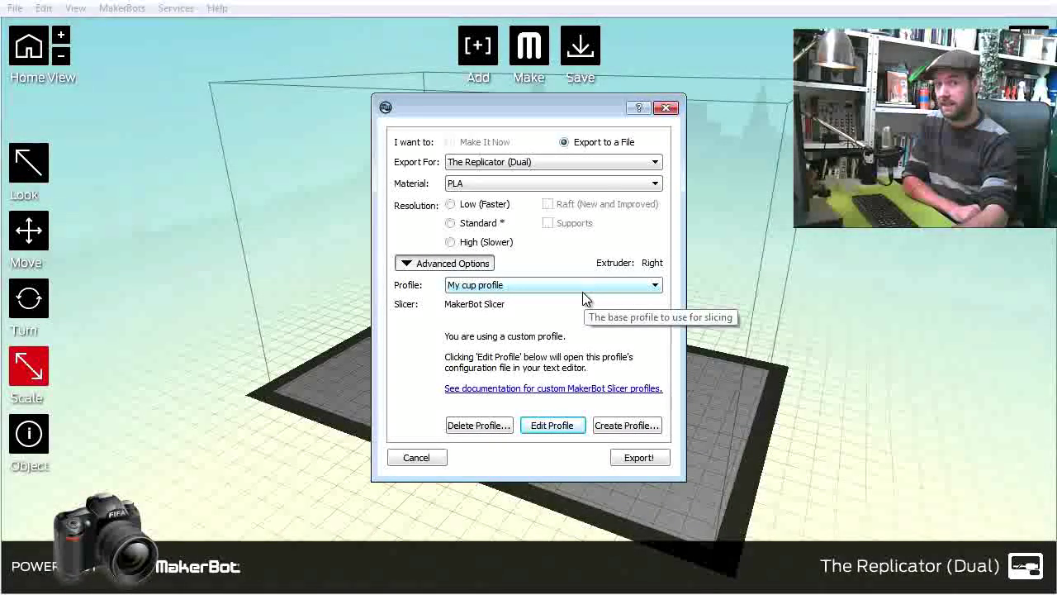
Step: In the MakerBot software, export the box with My cup profile as box.x3g to the MakerBot (E:) drive, replacing the existing file
click(640, 459)
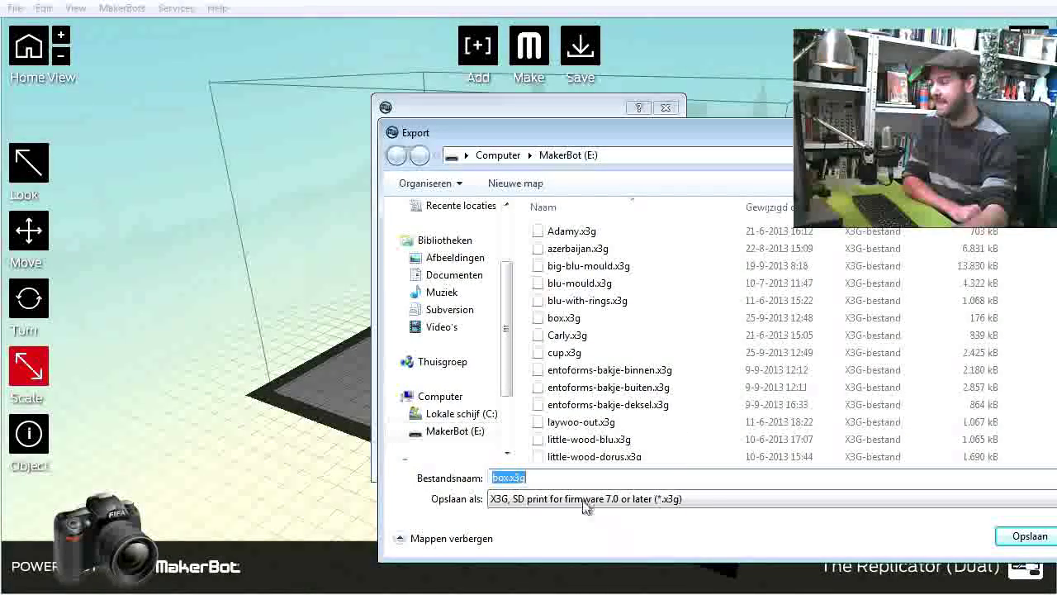
click(510, 477)
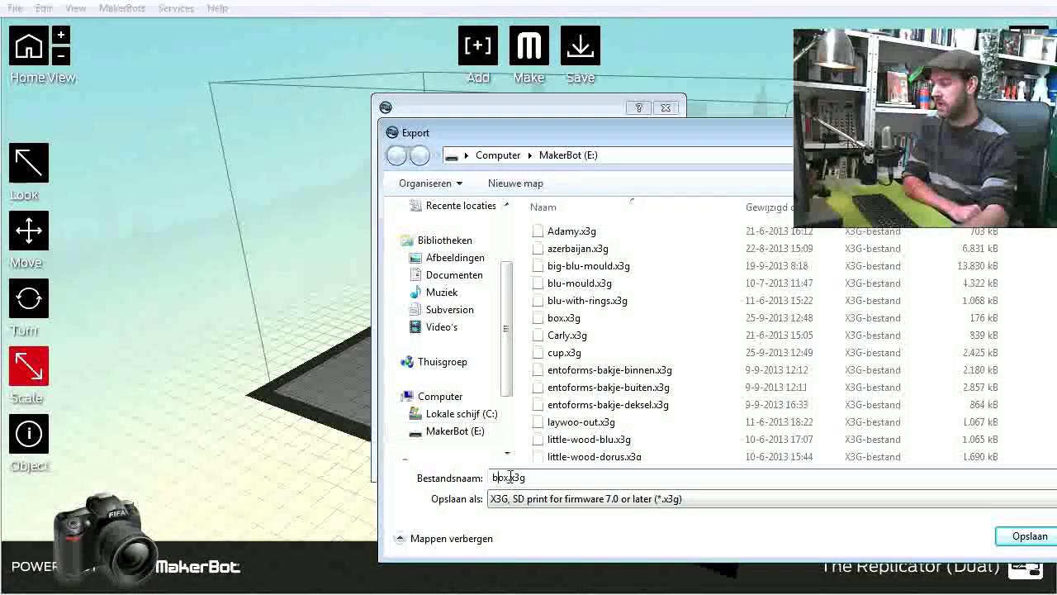
click(1028, 538)
click(620, 317)
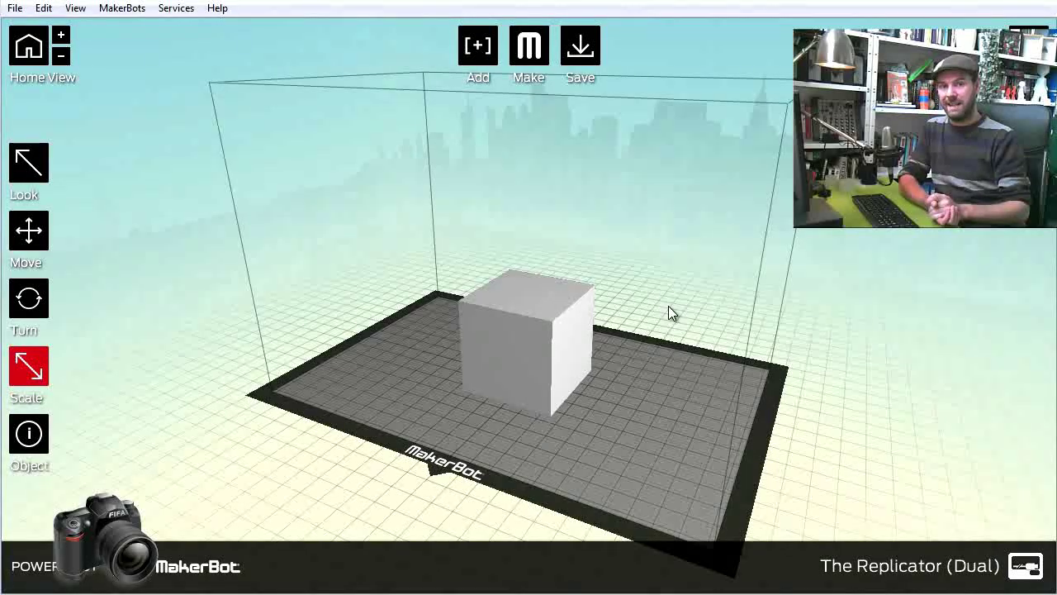
Step: Delete the box from the build plate, then add cup.stl and move it onto the platform
click(487, 337)
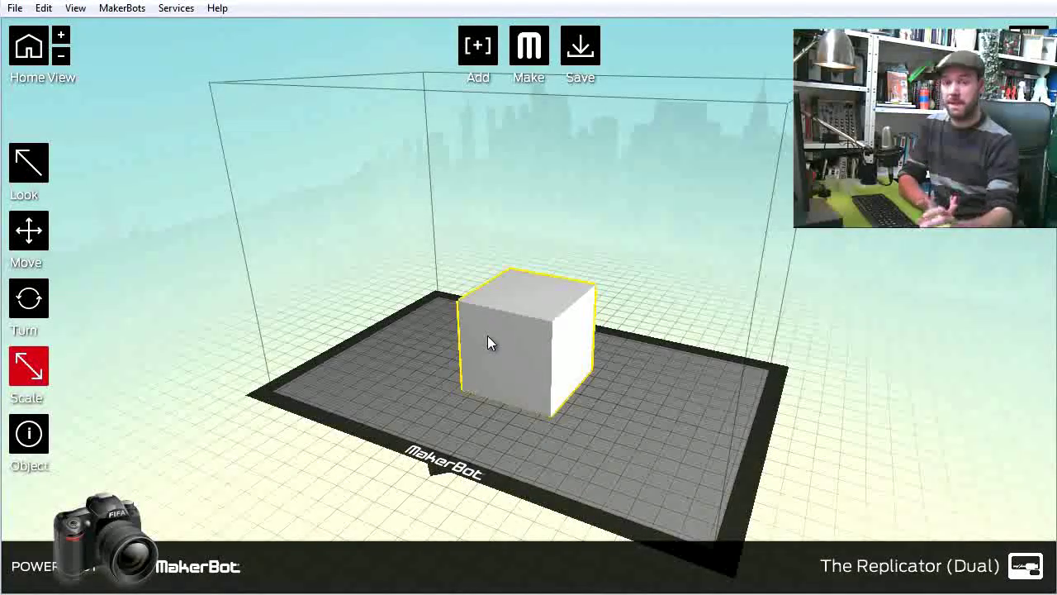
key(Delete)
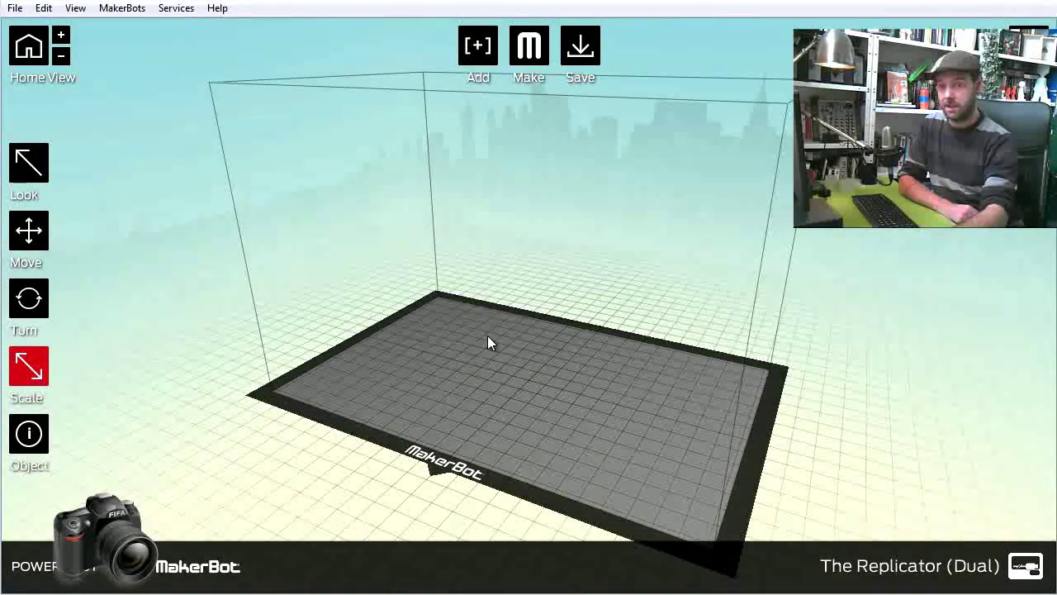
click(479, 51)
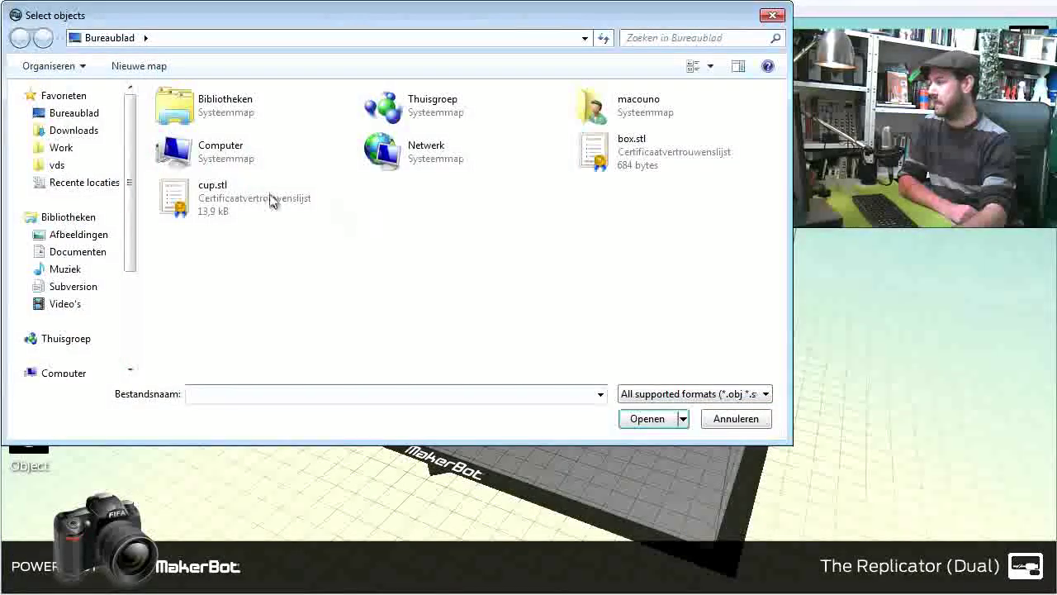
double_click(263, 198)
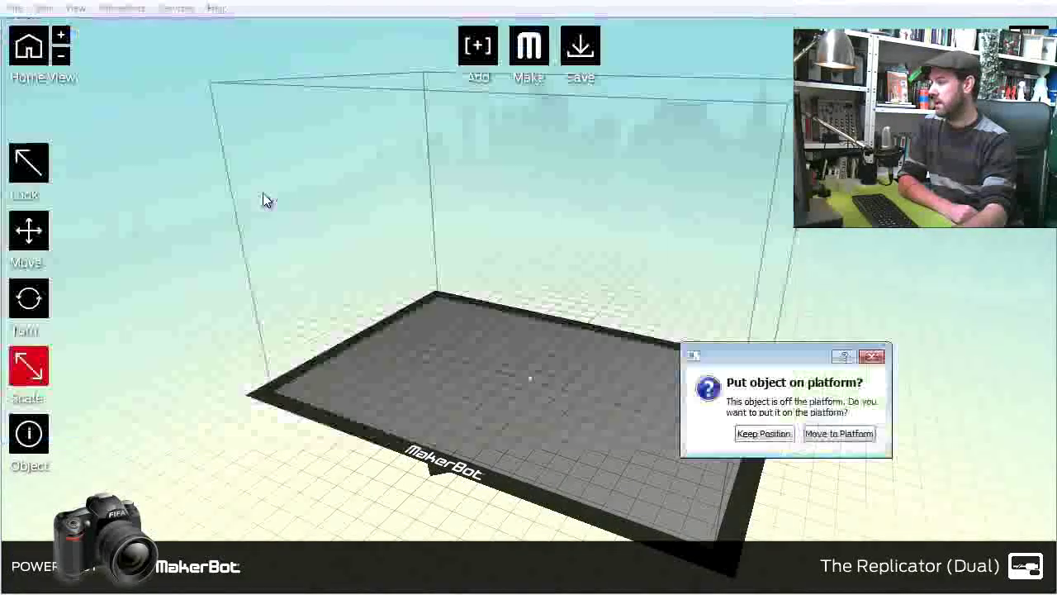
click(850, 437)
click(852, 439)
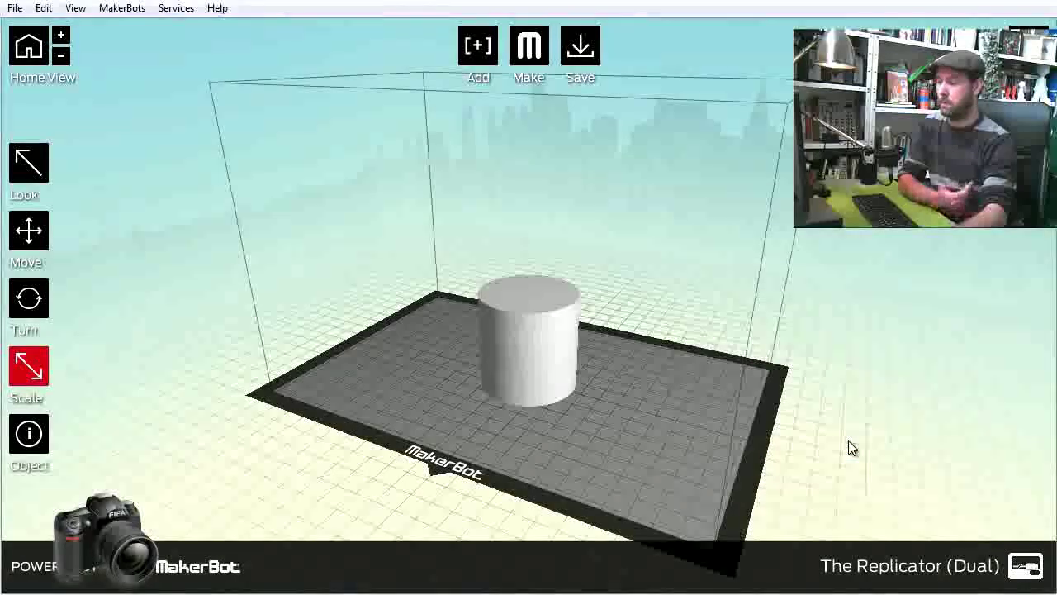
Step: Select the cup and set up its export for The Replicator (Dual) in PLA with My cup profile
click(538, 350)
mouse_move(591, 409)
right_down()
mouse_move(631, 347)
mouse_move(584, 416)
right_up()
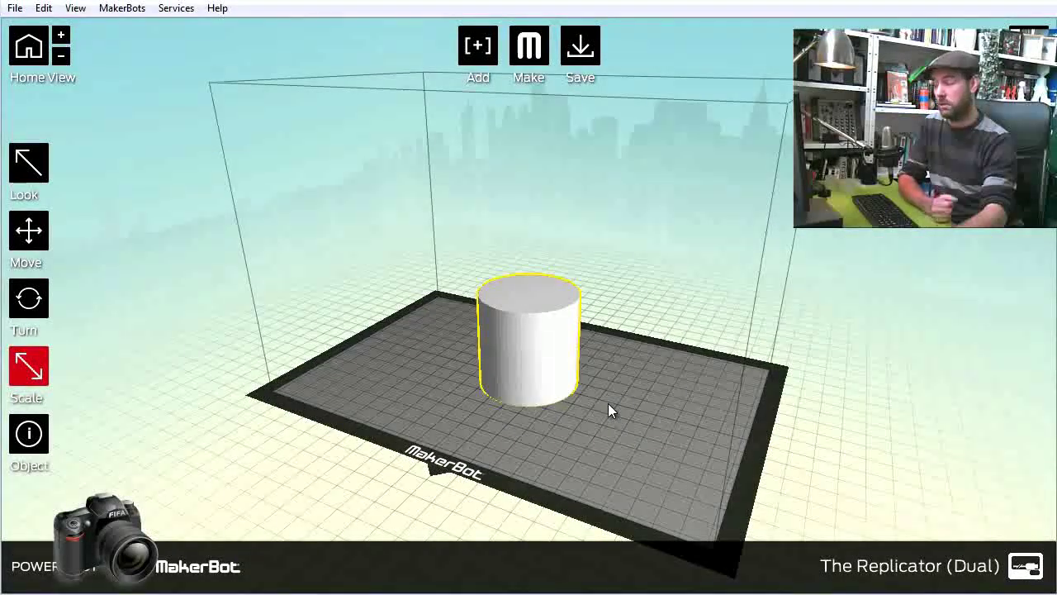
click(529, 46)
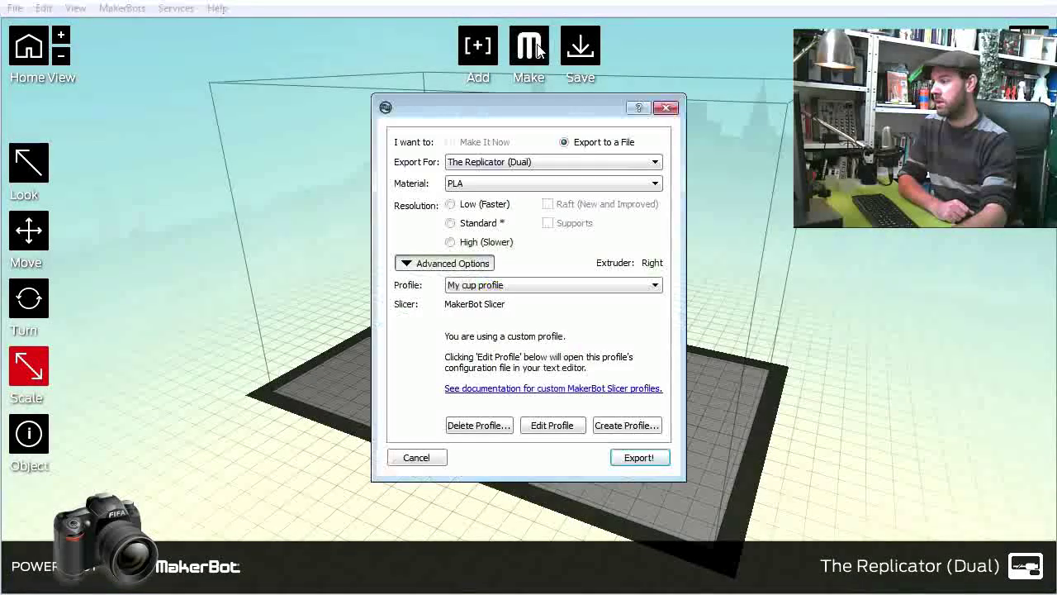
click(559, 285)
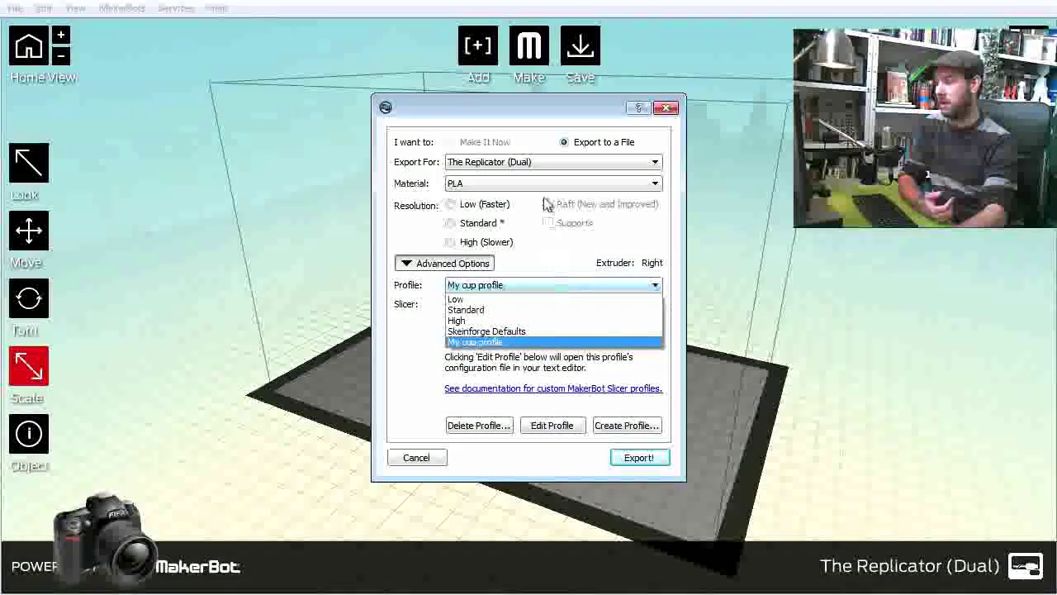
click(516, 341)
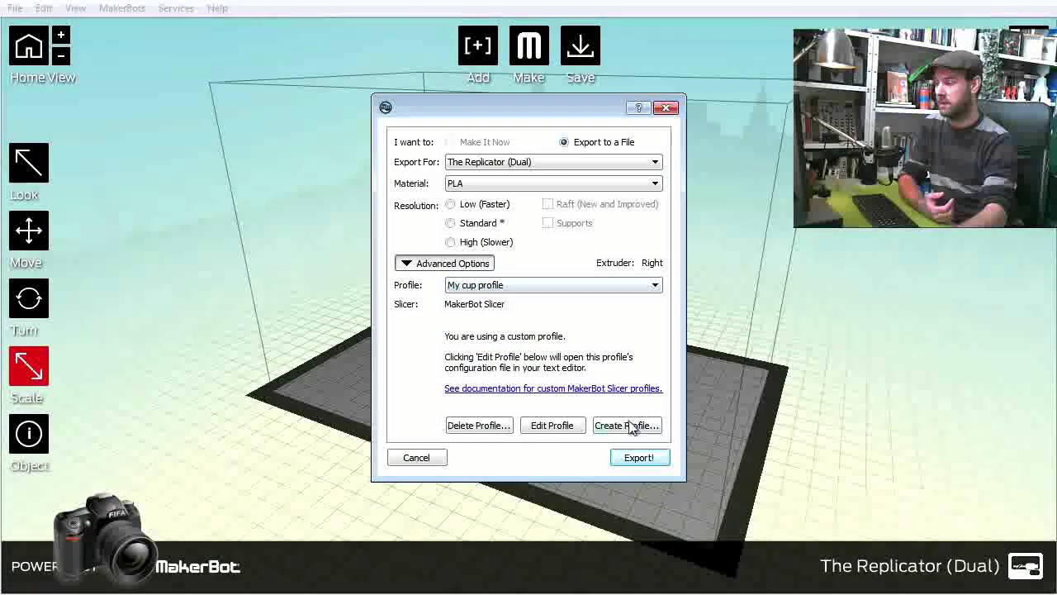
Step: Export the cup as cup.x3g to the MakerBot (E:) drive, replacing the existing file
click(639, 457)
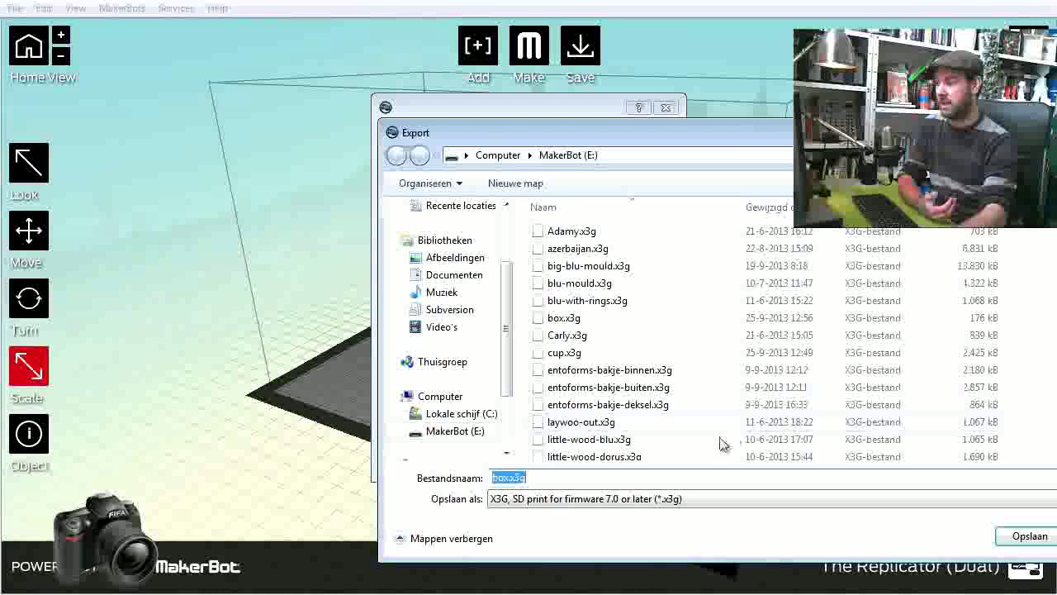
click(509, 477)
key(BackSpace)
key(BackSpace)
key(BackSpace)
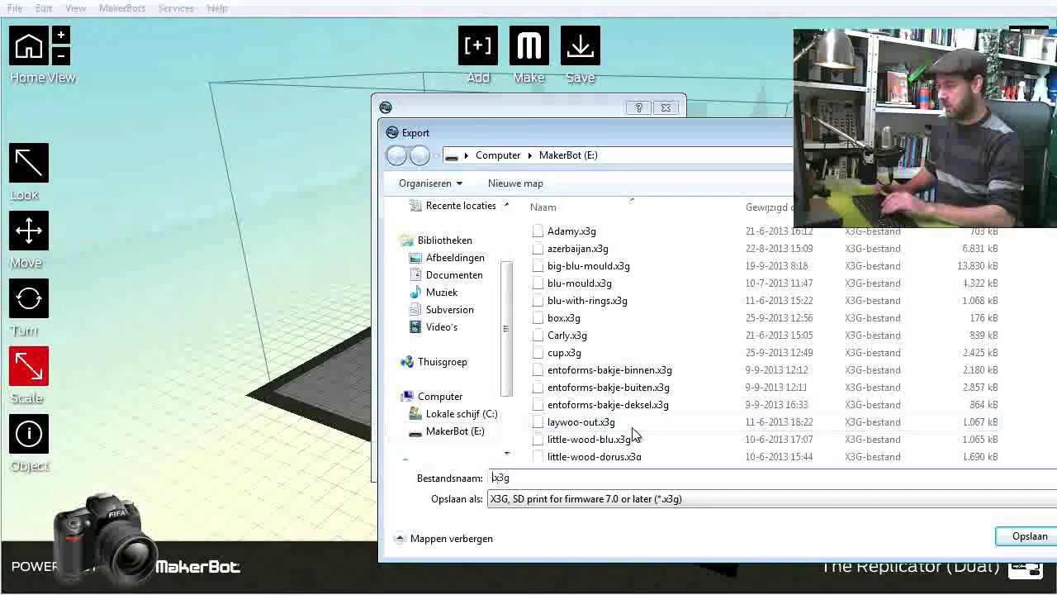
text(cup)
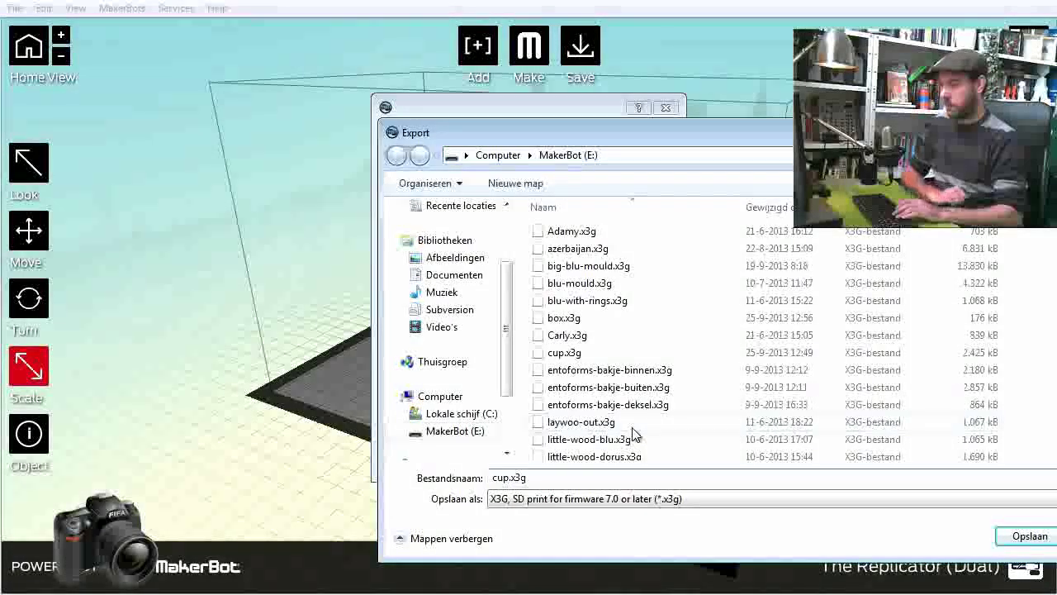
key(Return)
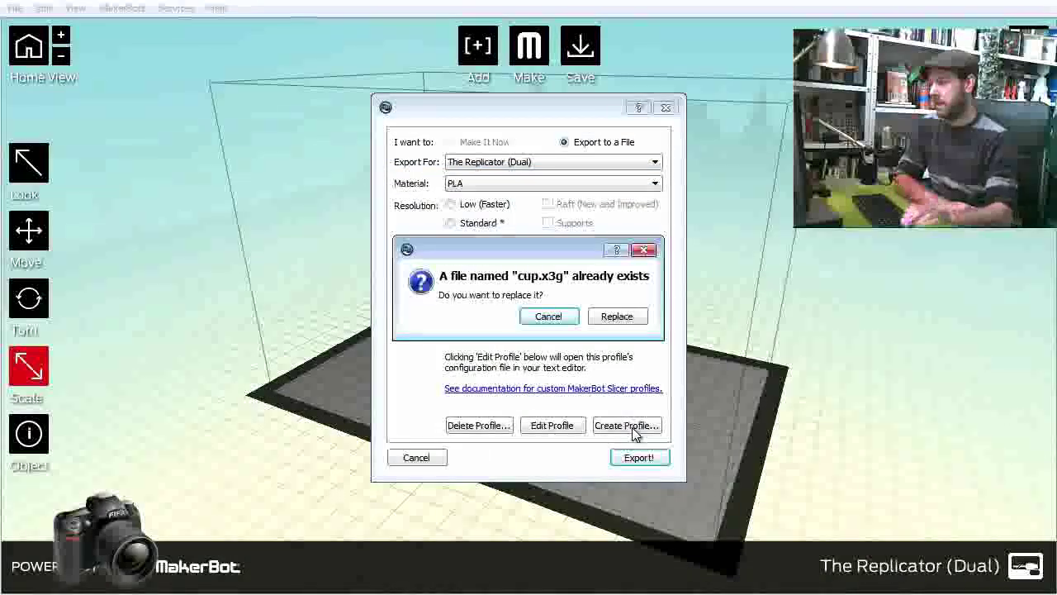
click(634, 320)
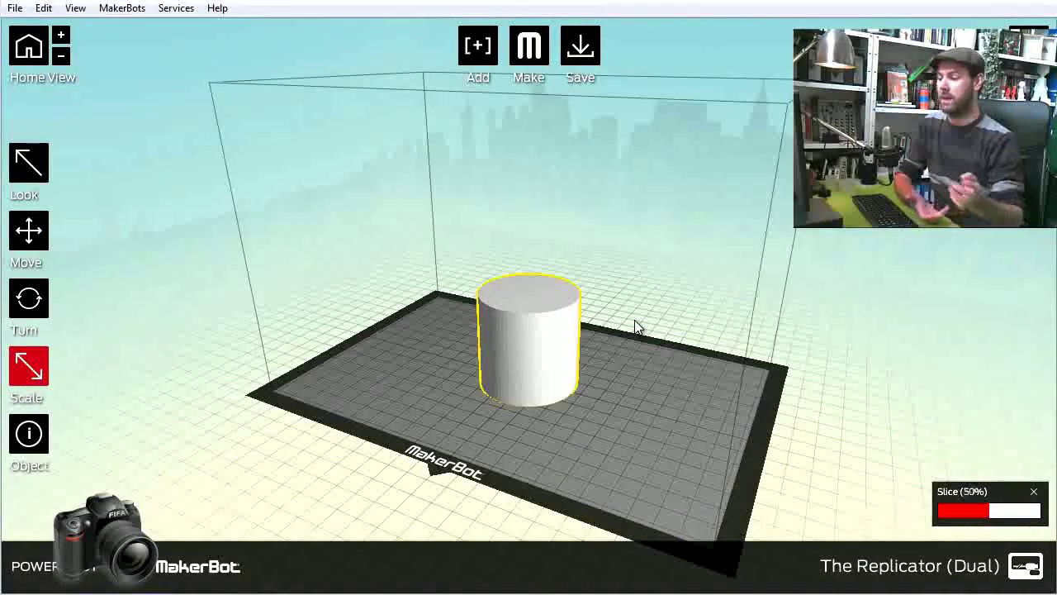